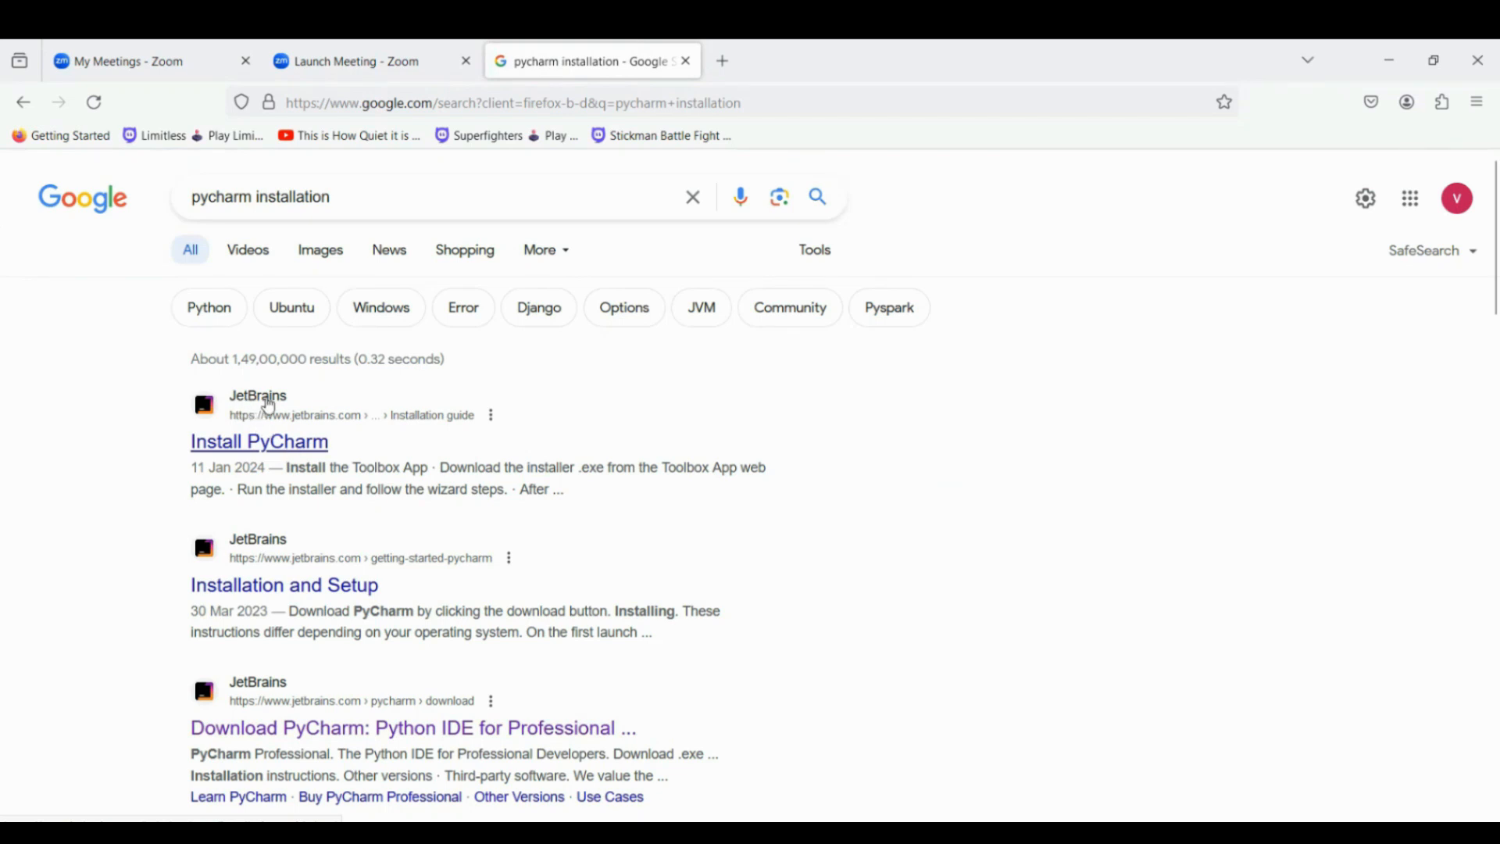
Open the Install PyCharm guide from the search results and examine its system requirements table.
left_click(269, 406)
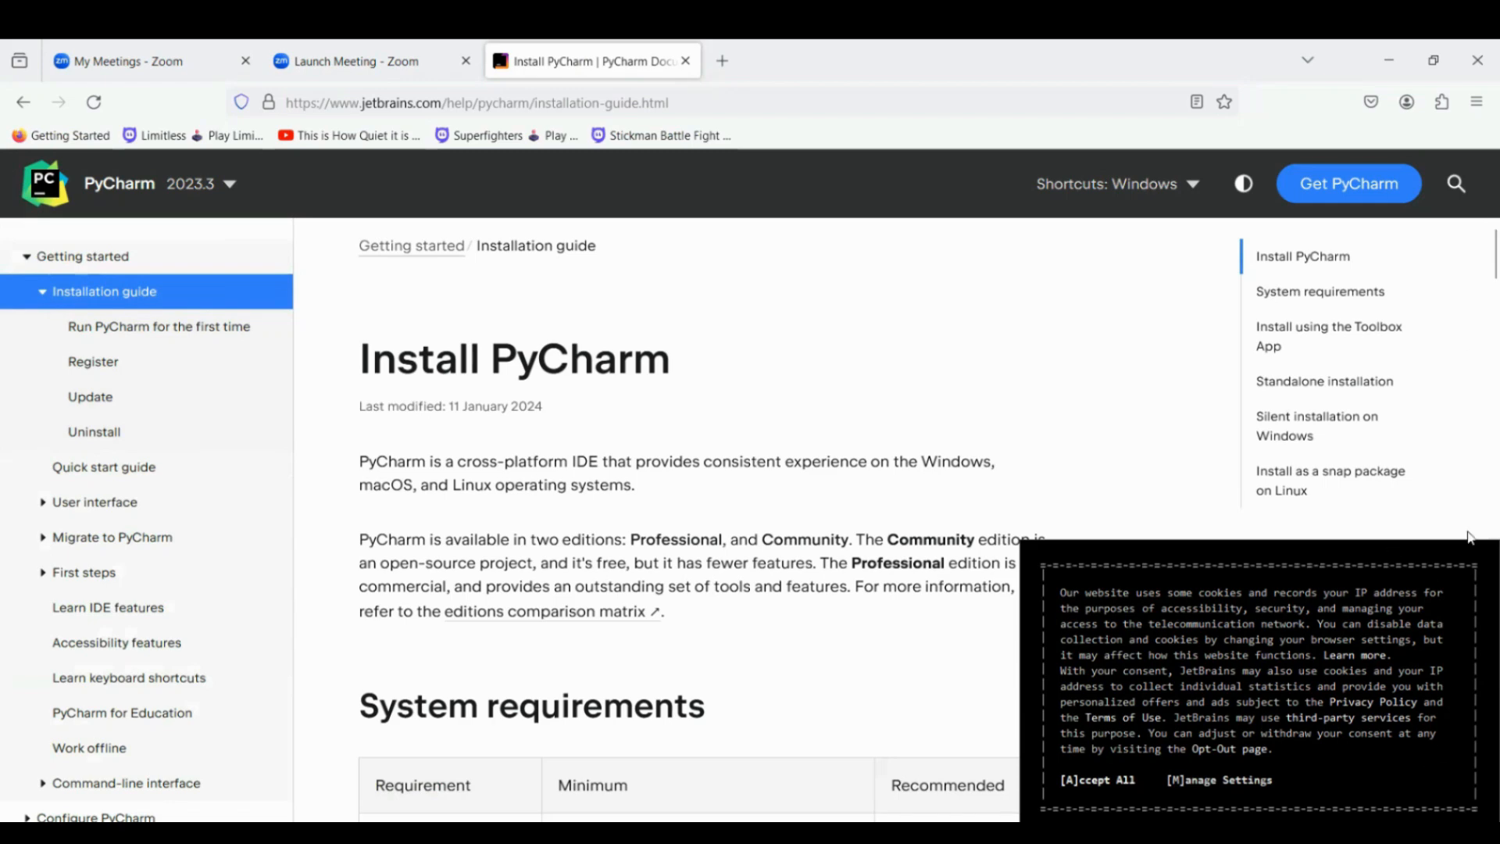
scroll(1479, 288, "down", 3)
scroll(1479, 289, "down", 3)
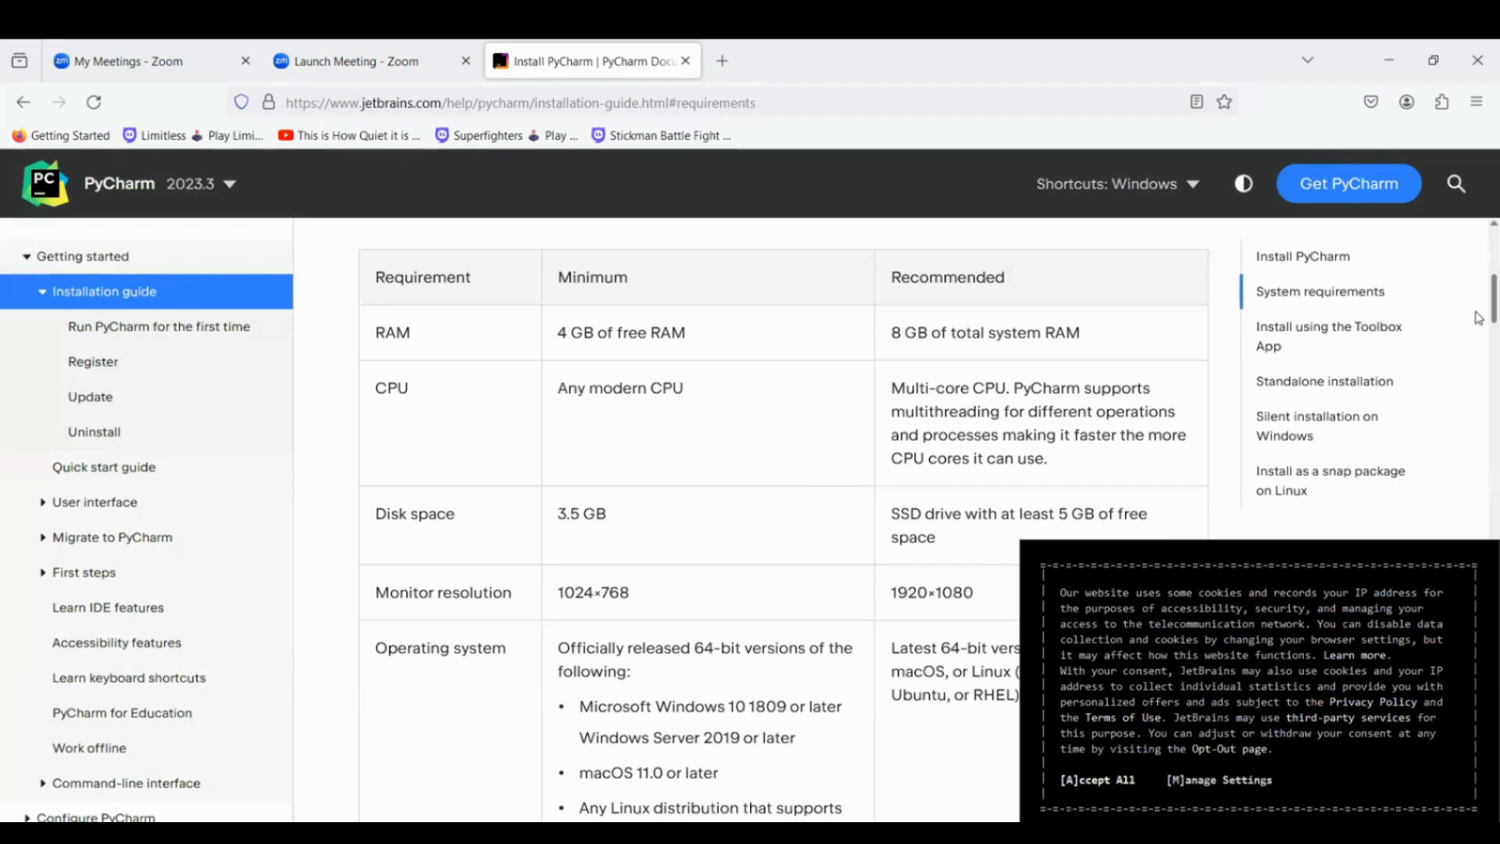
scroll(1480, 328, "down", 3)
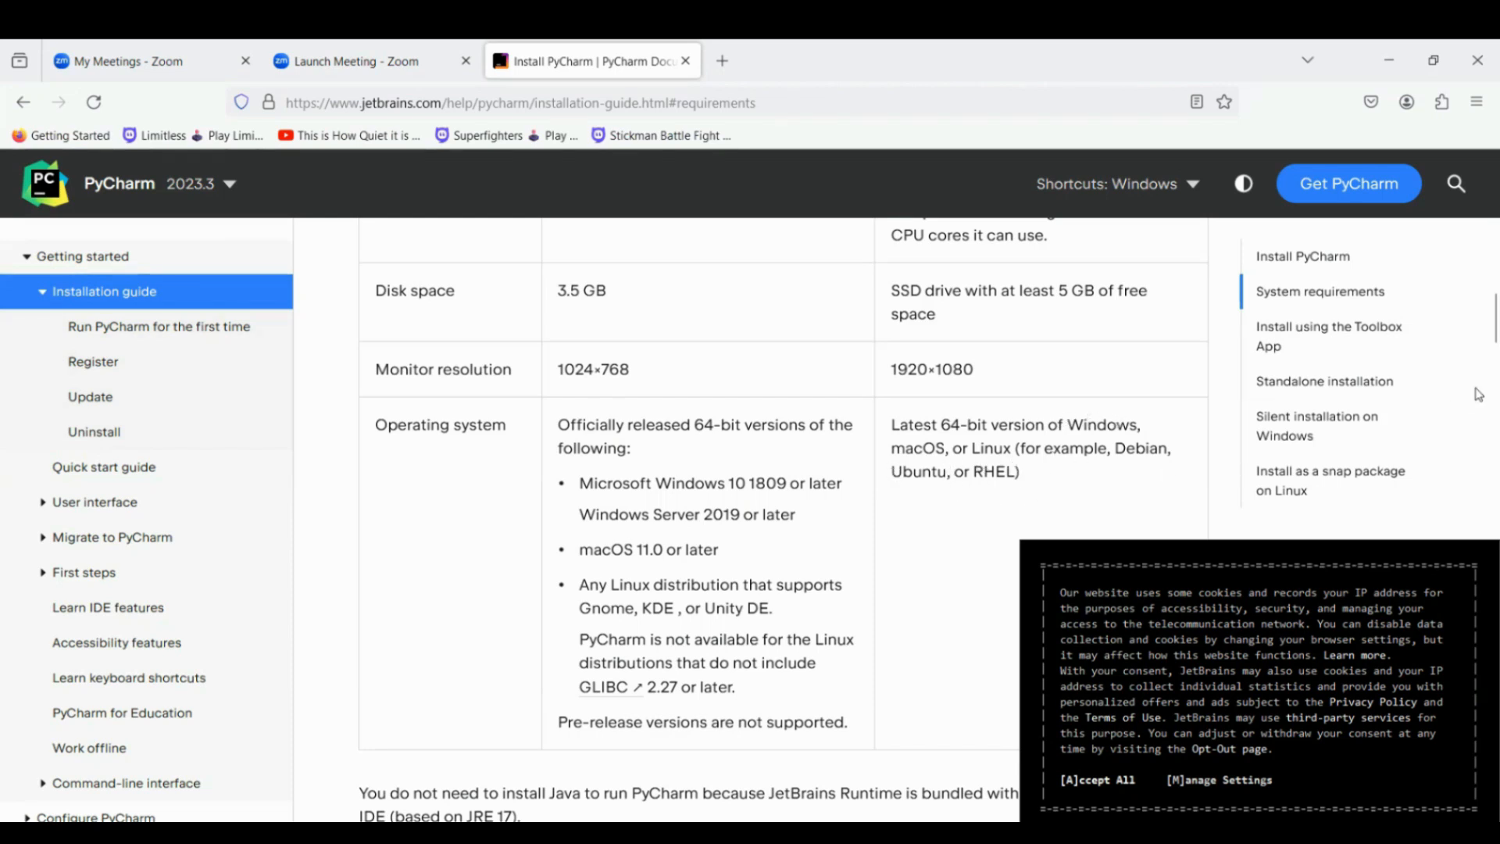
mouse_move(1478, 335)
left_mouse_down()
mouse_move(1478, 379)
mouse_move(1476, 314)
left_mouse_up()
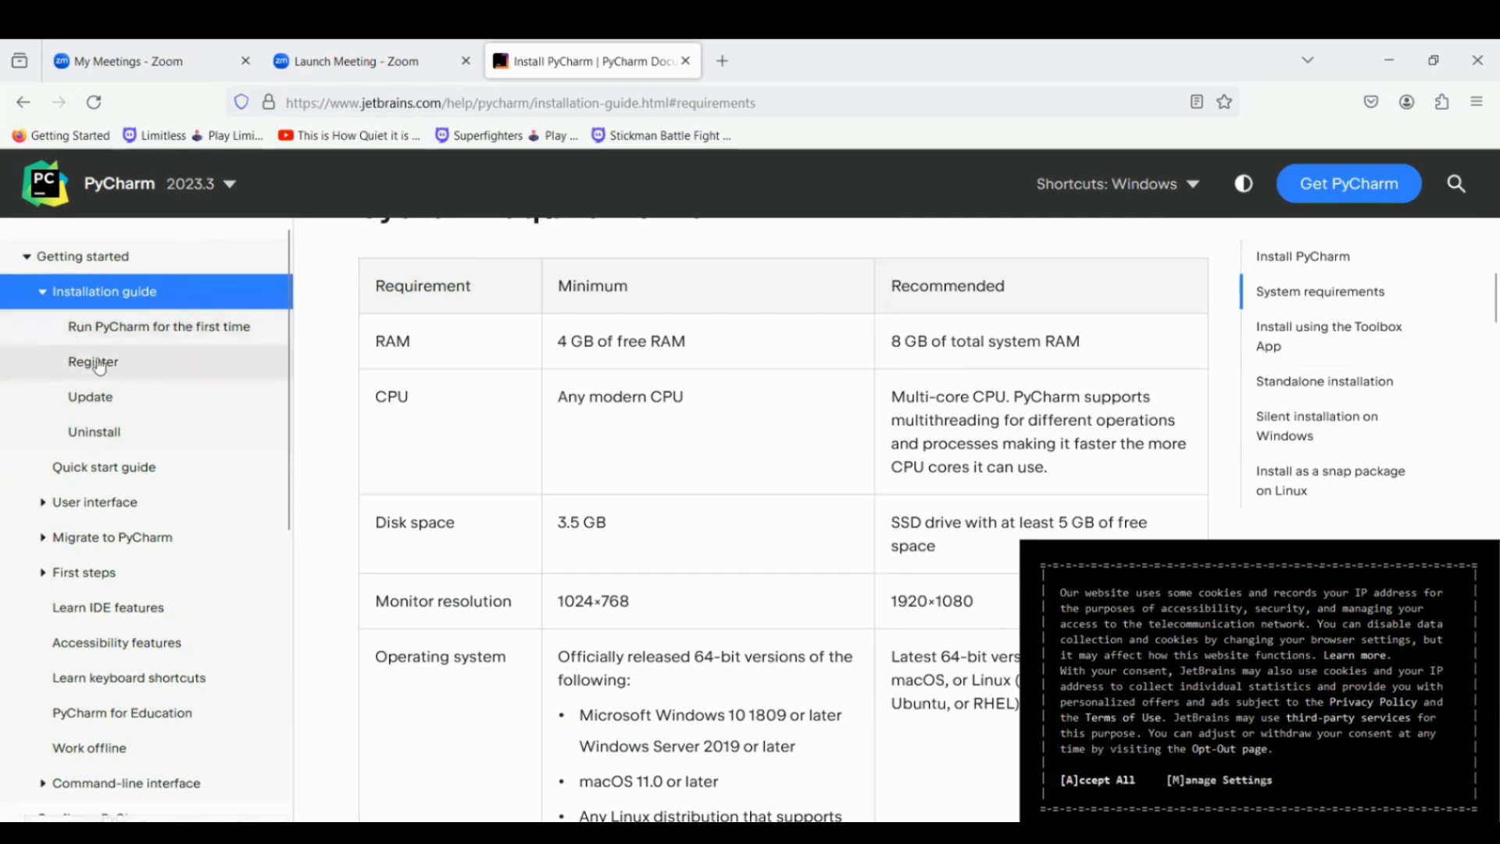
Return to the search results, open the Installation and Setup guide, and read through its download, installation and welcome screen sections.
left_click(25, 100)
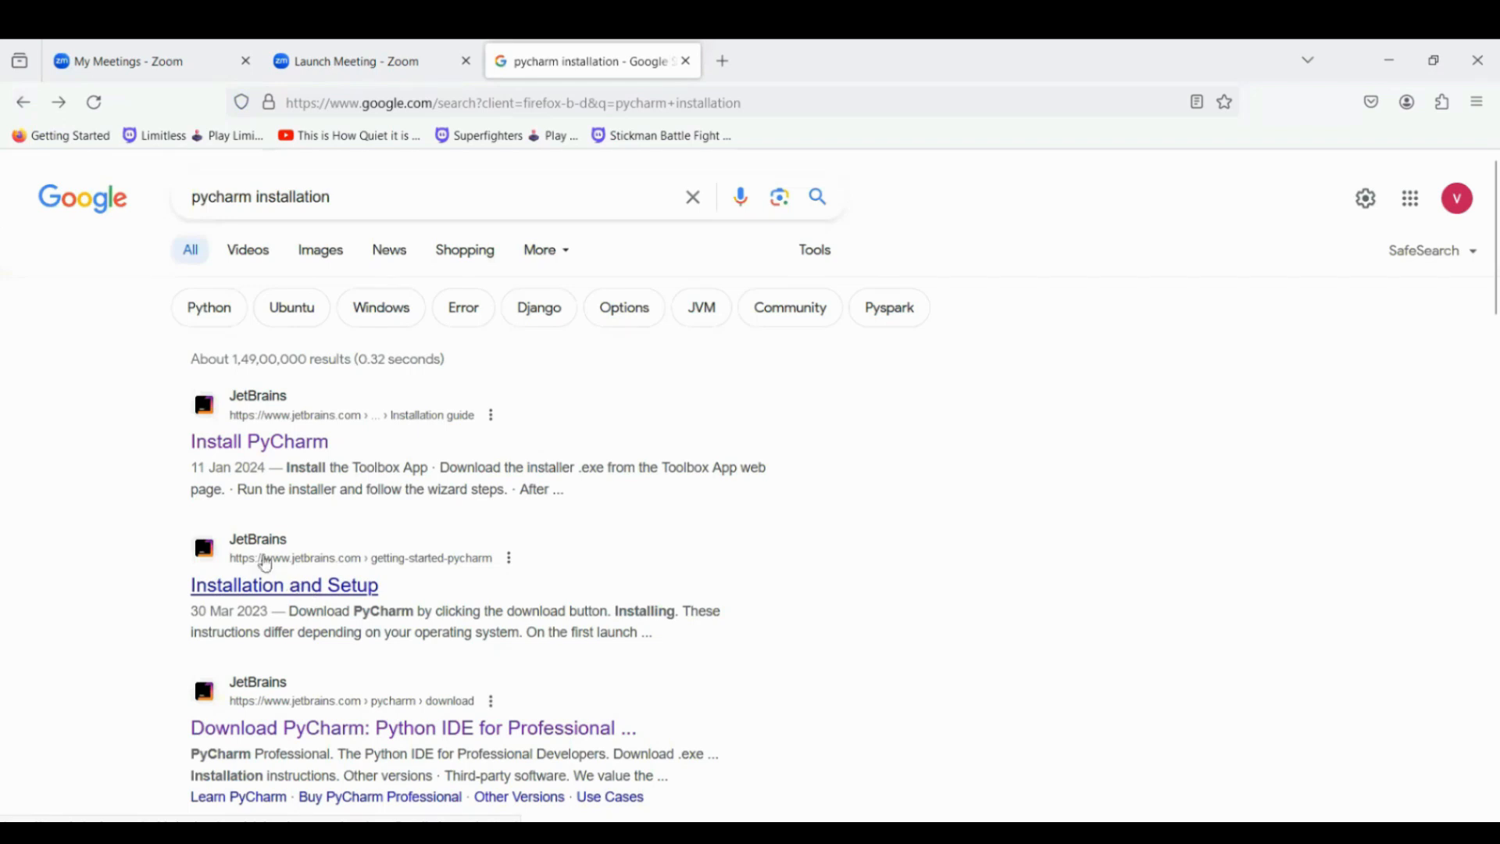
left_click(262, 540)
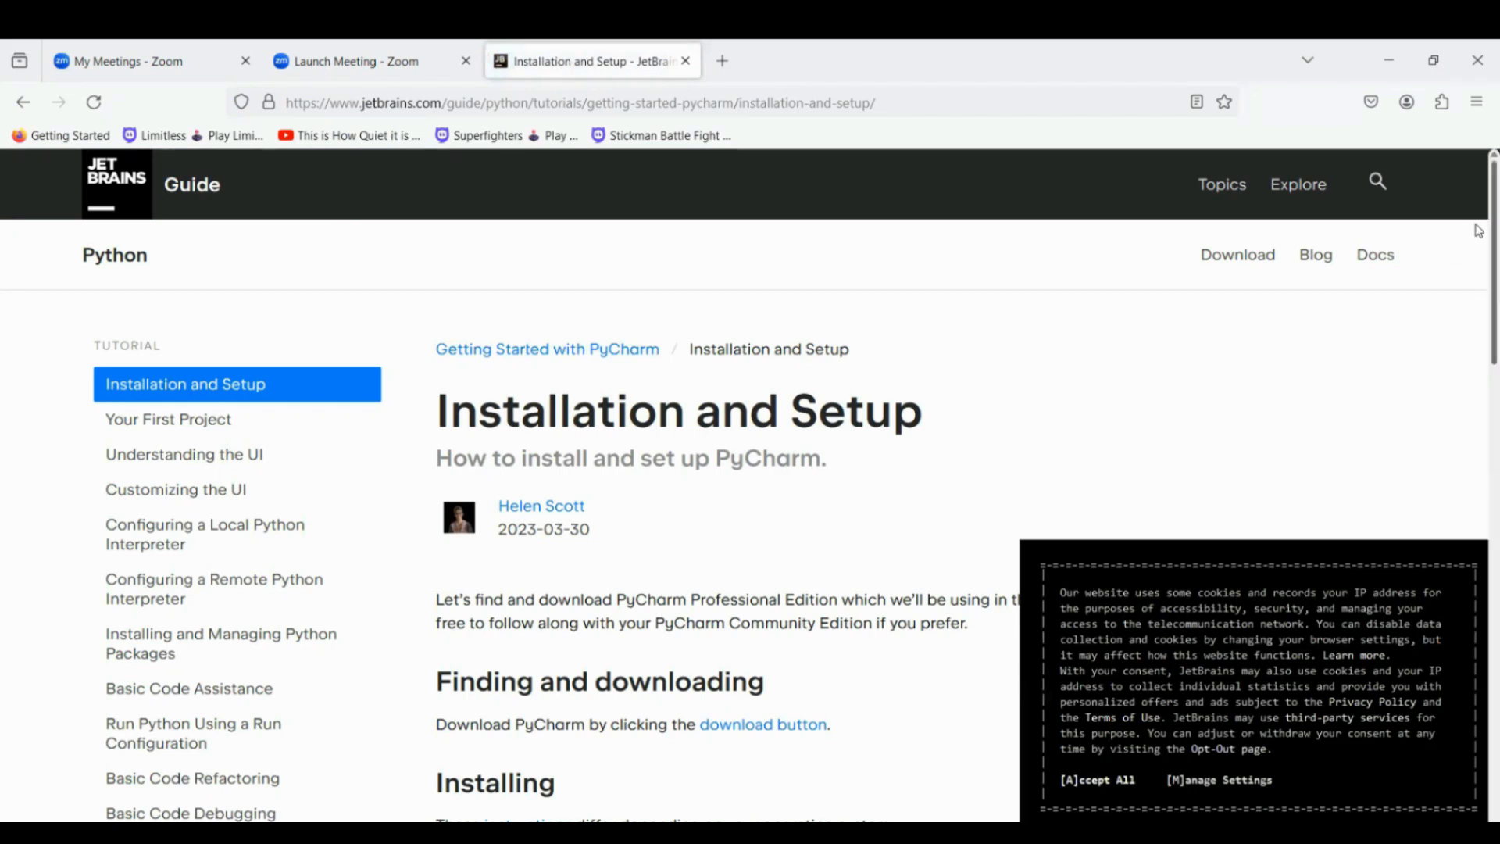
scroll(1479, 271, "down", 2)
scroll(1479, 271, "down", 5)
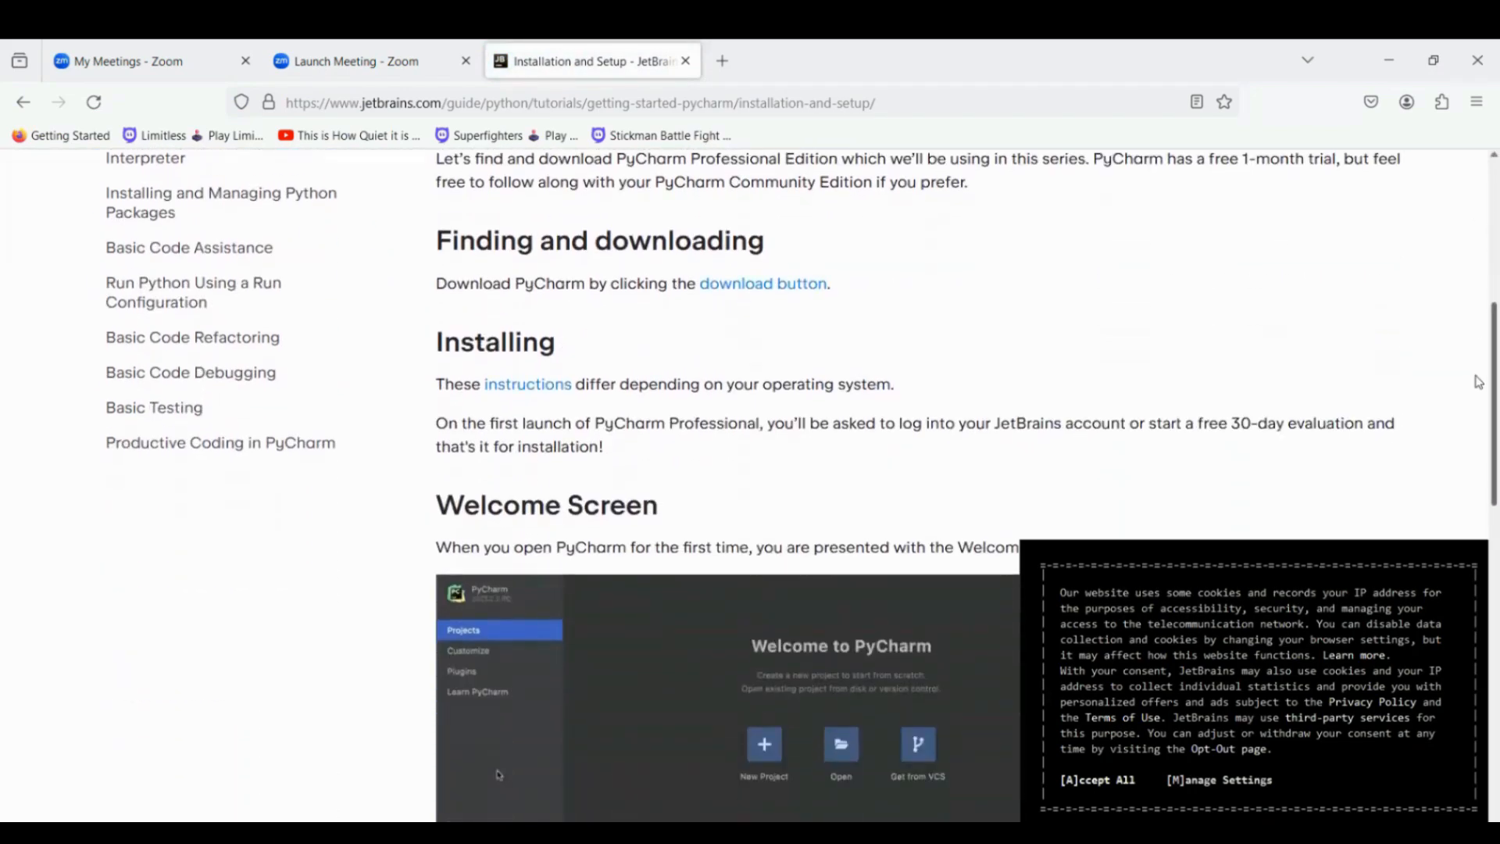
scroll(1479, 410, "down", 5)
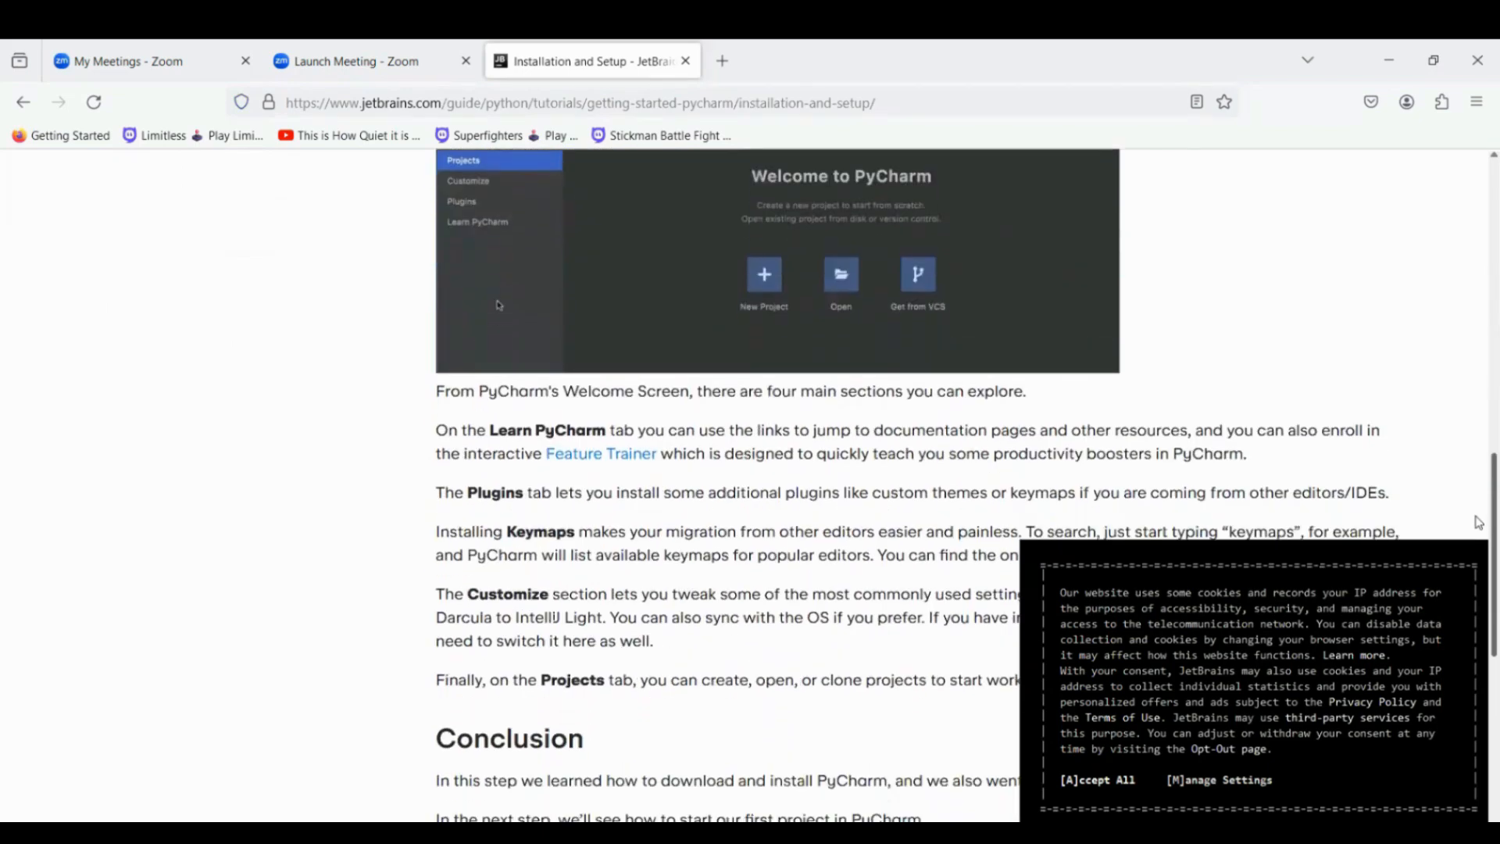
scroll(1477, 567, "down", 4)
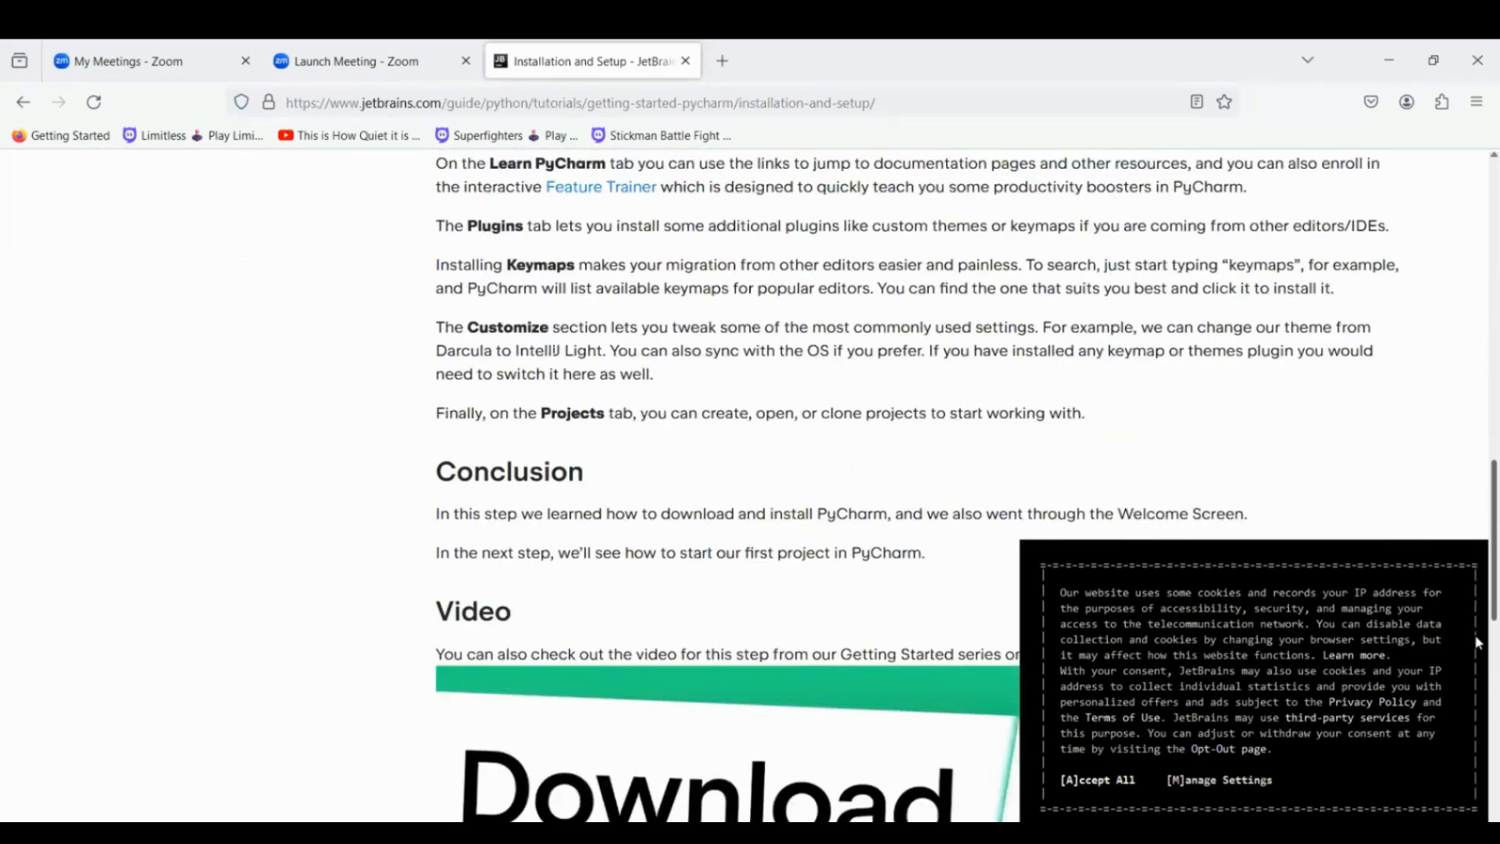
scroll(1477, 619, "up", 4)
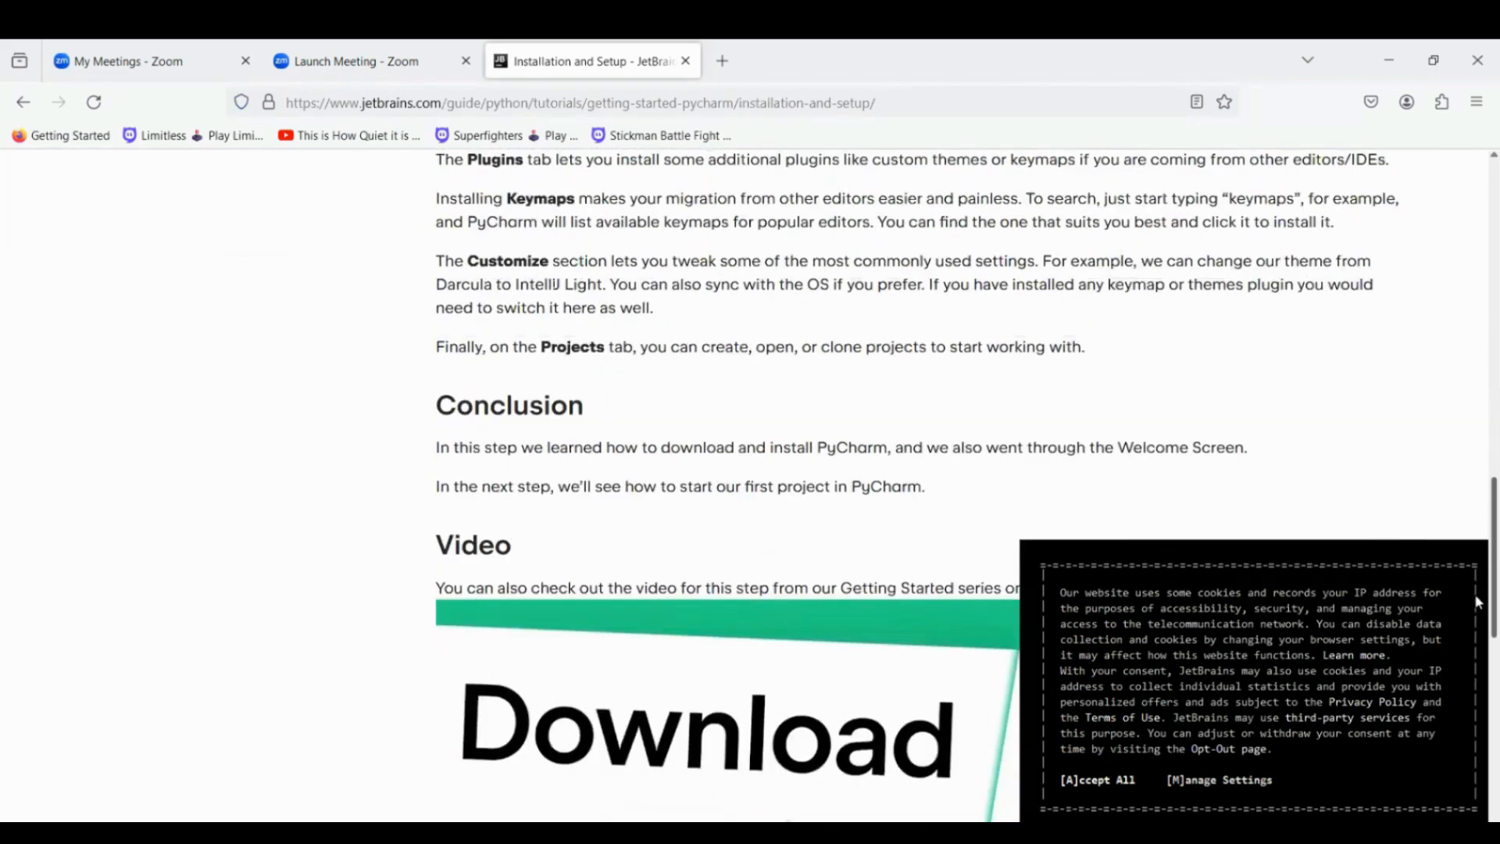
scroll(1479, 464, "up", 10)
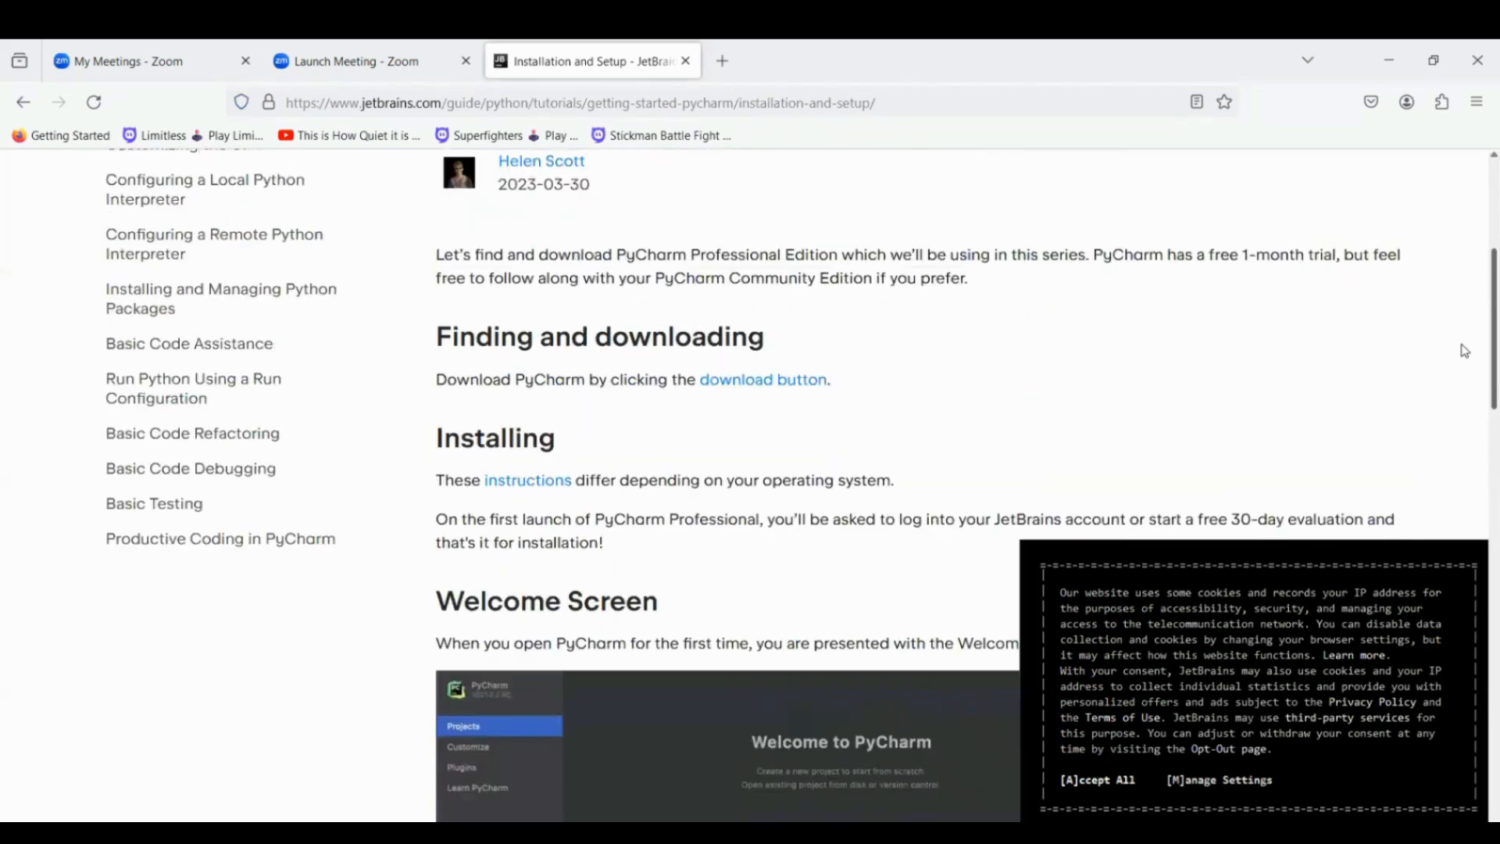
scroll(1459, 328, "up", 1)
scroll(1458, 325, "up", 1)
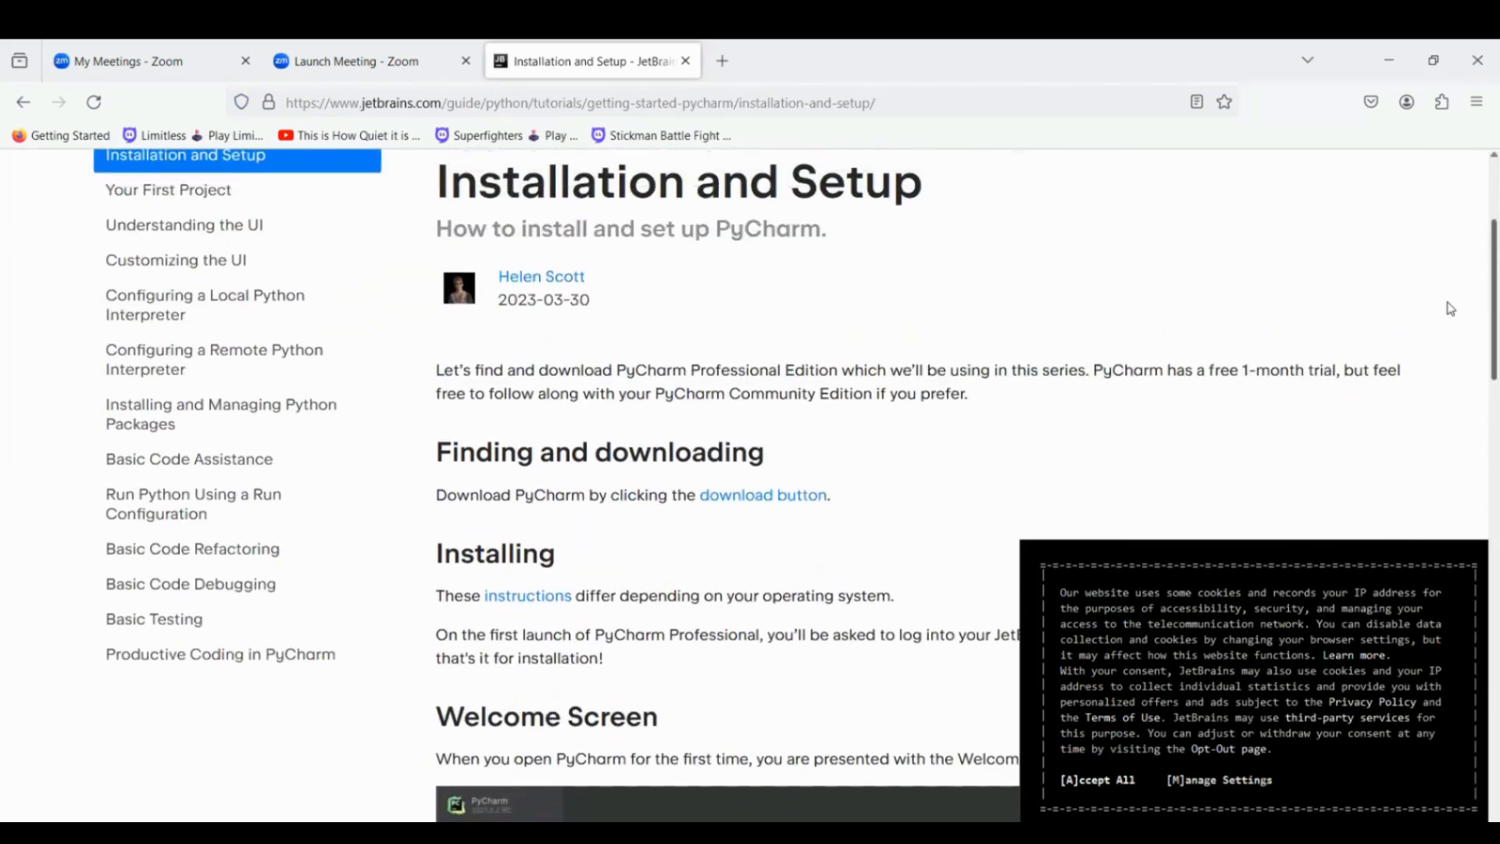
Open the PyCharm download page linked from the guide's Finding and downloading section.
scroll(1450, 335, "down", 1)
scroll(1449, 335, "down", 1)
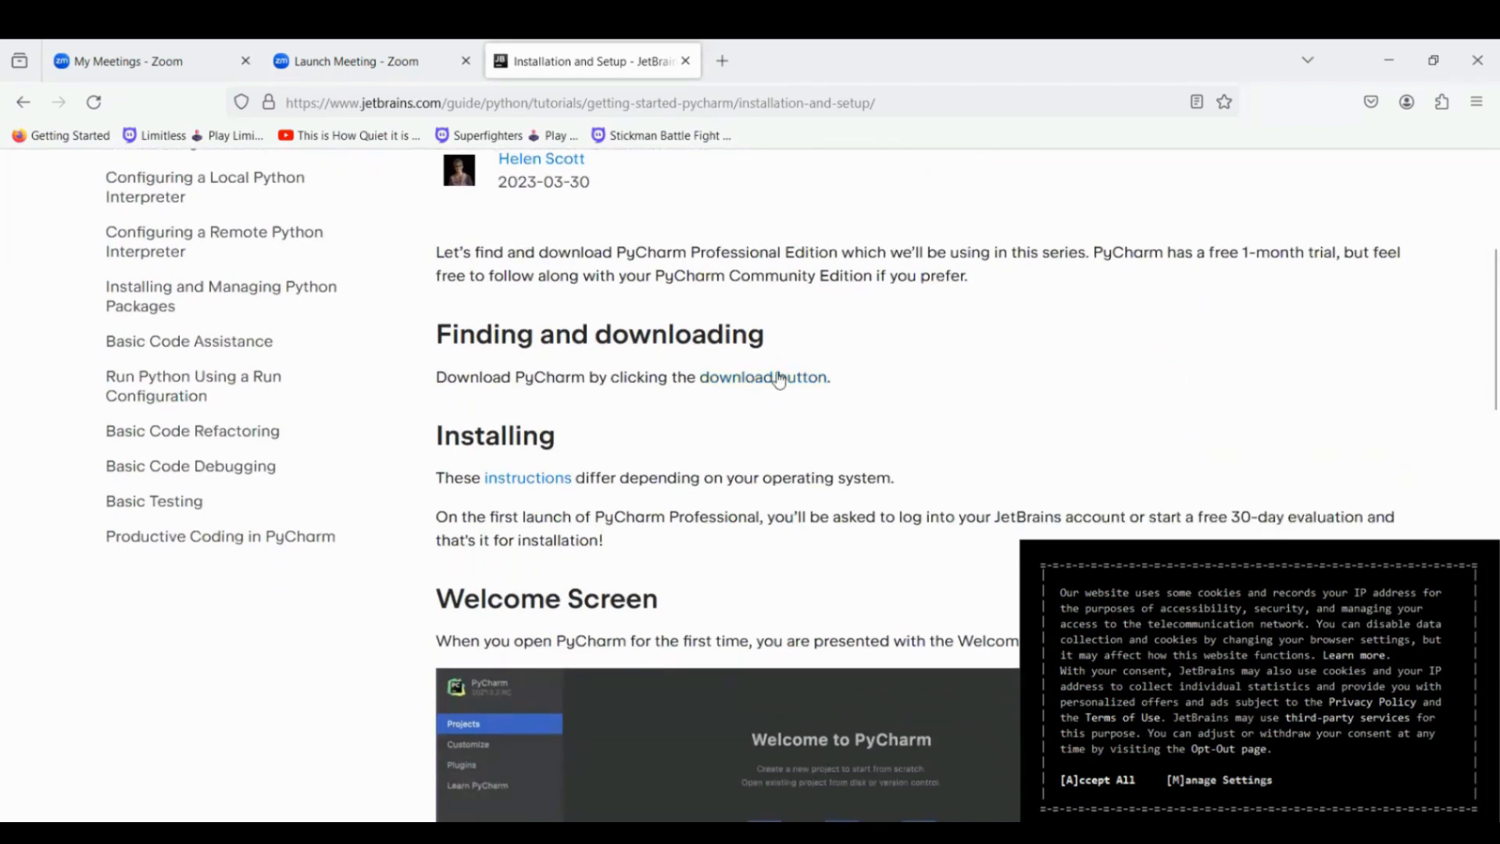
left_click(750, 381)
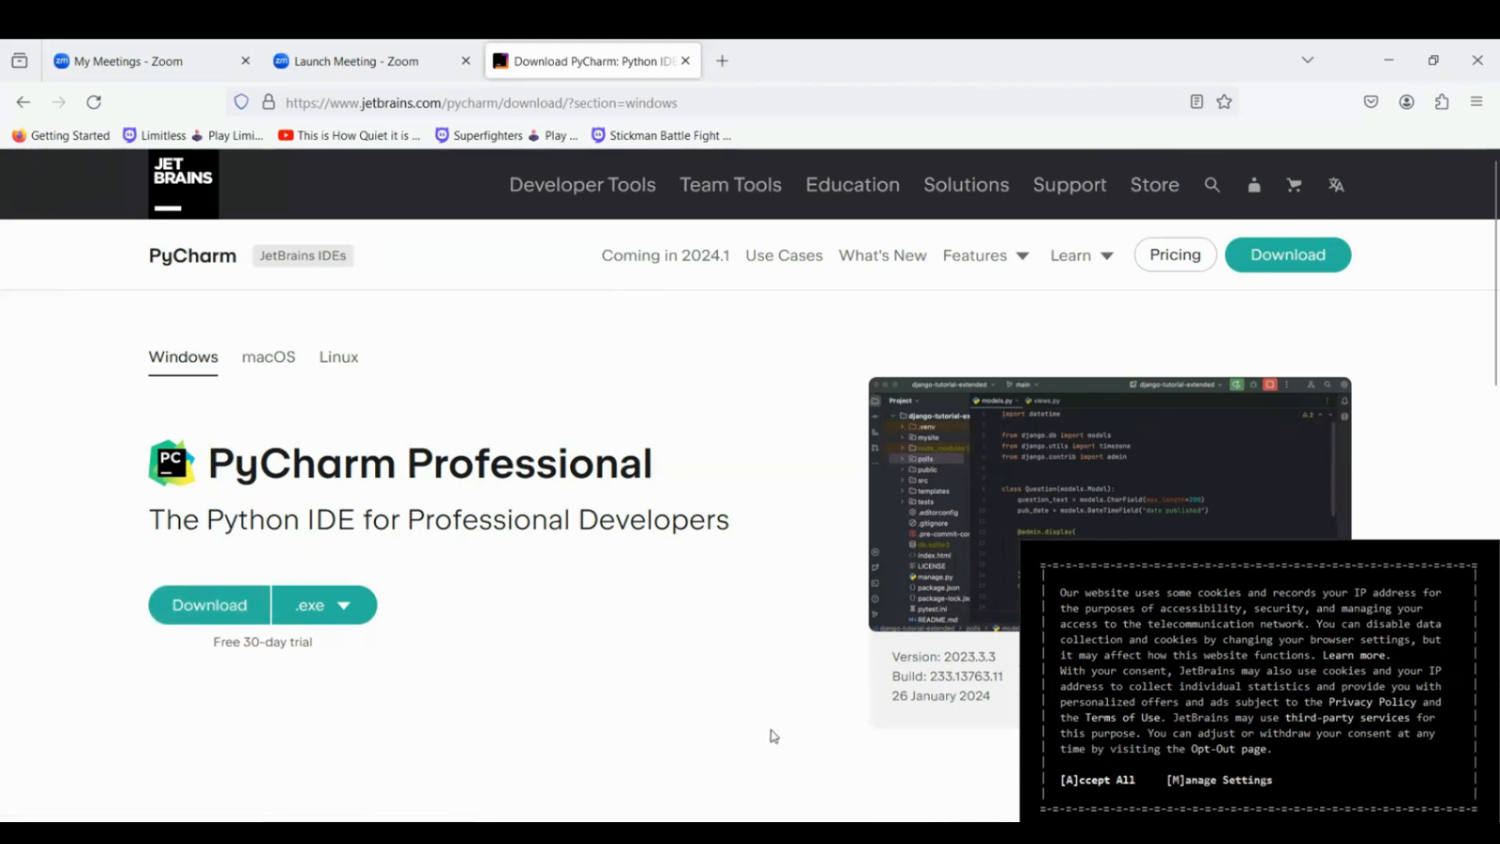
Switch to File Explorer, run the pycharm-professional-2023.3.3 installer, and decline to continue the setup.
mouse_move(773, 832)
left_click(766, 774)
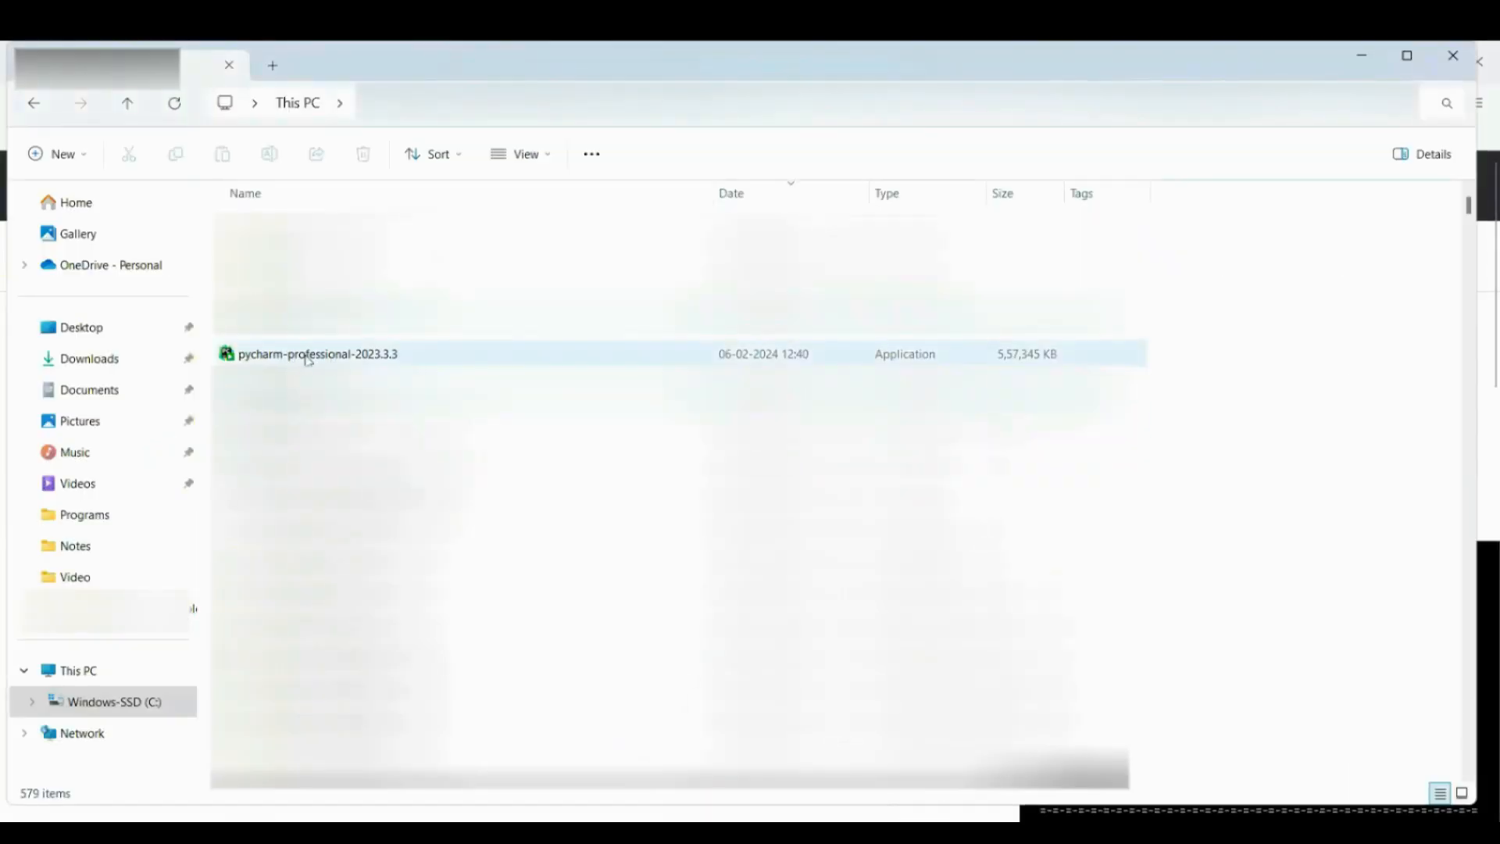
double_click(356, 358)
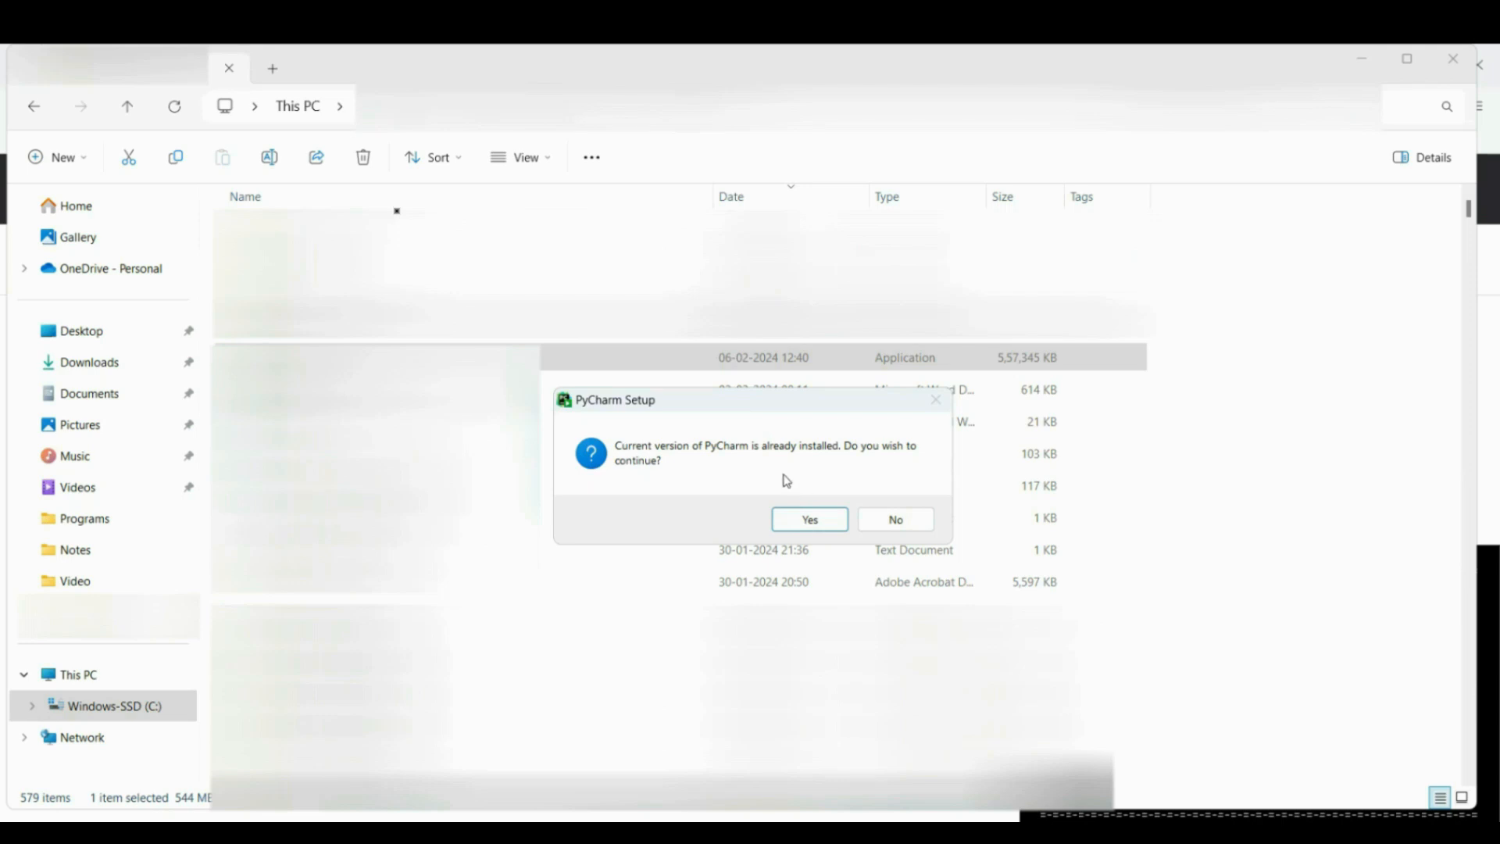
left_click(892, 530)
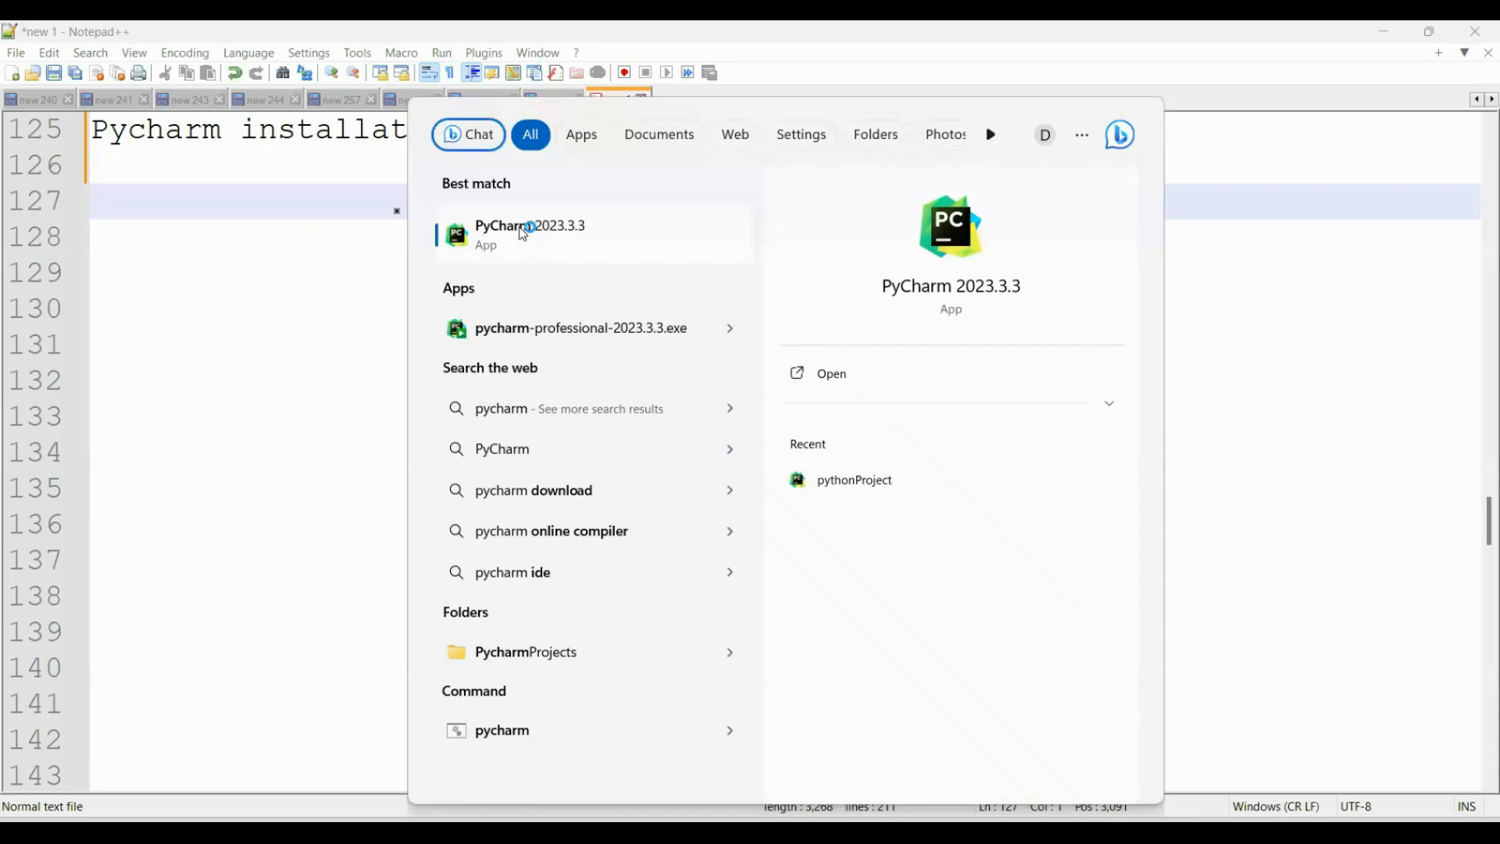
left_click(524, 231)
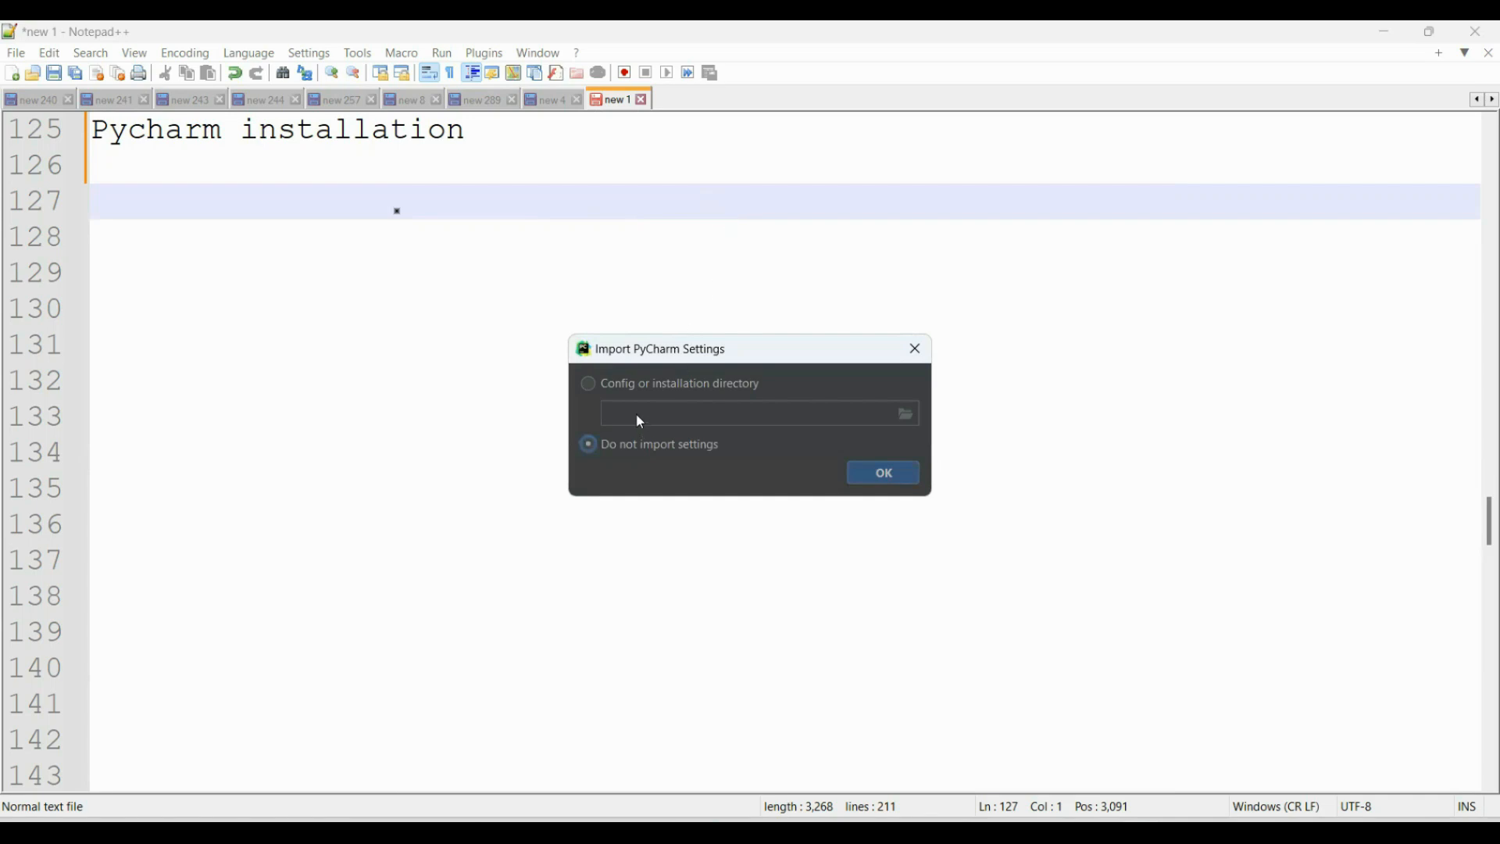
Complete PyCharm's first launch without importing settings and start the free 30-day trial.
left_click(892, 482)
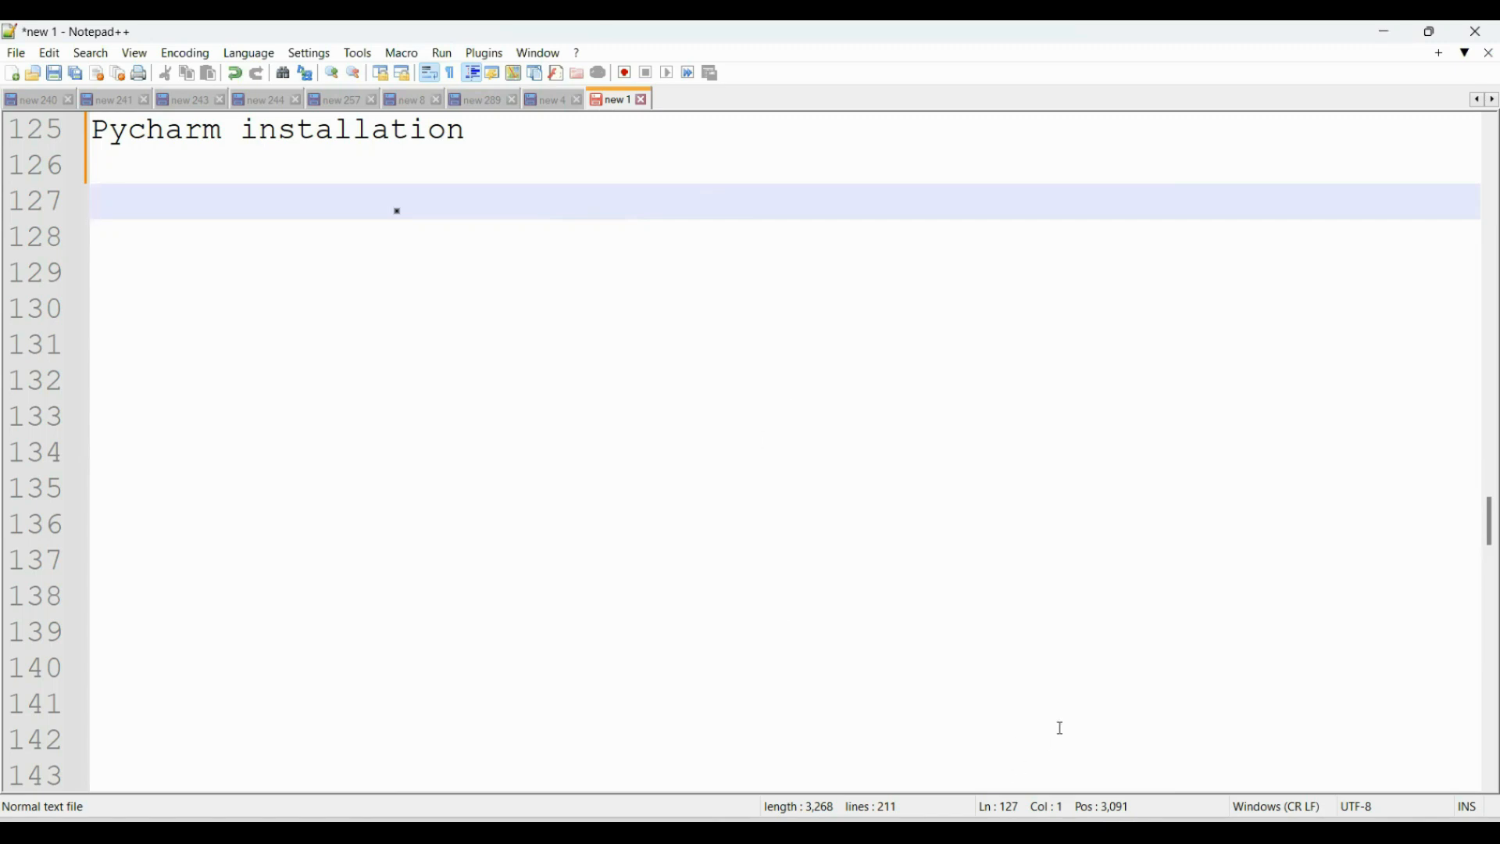
left_click(537, 139)
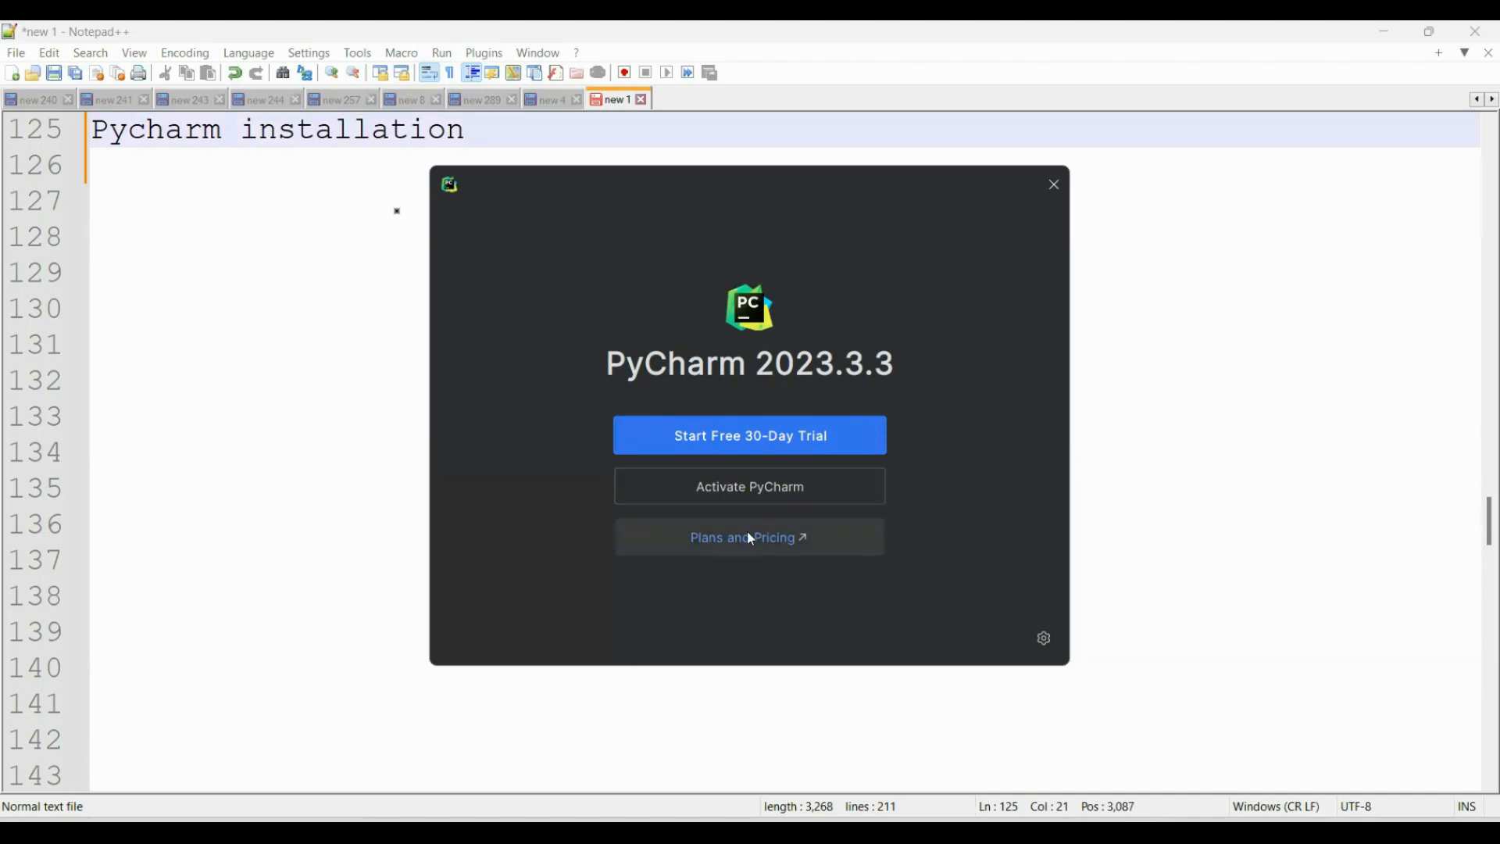
left_click(720, 449)
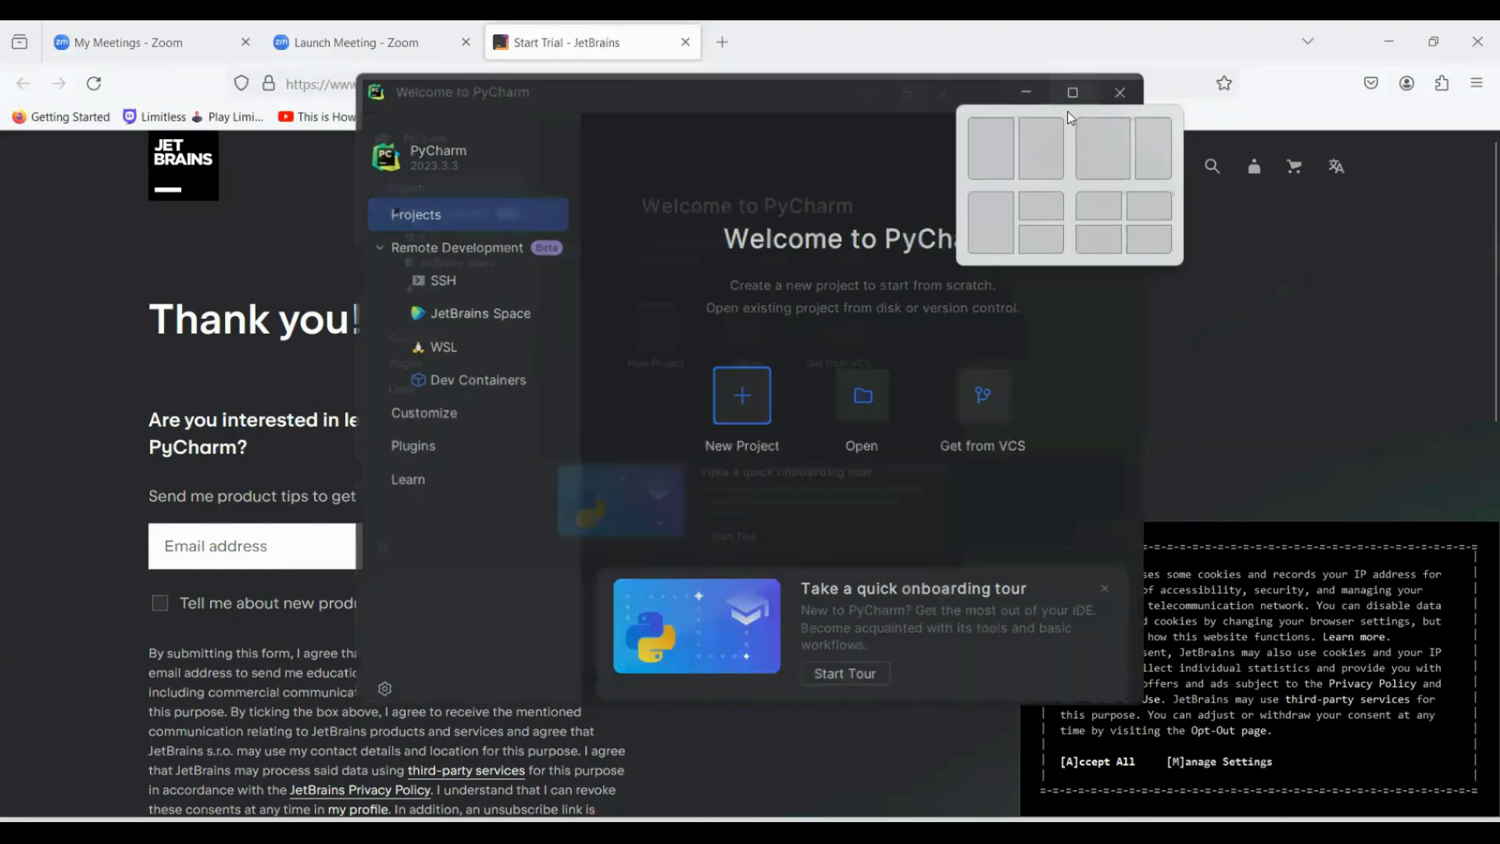
Create a Pure Python project named pythonProject1 with a project venv on Python 3.12.0, and dismiss the antivirus notice.
left_click(1067, 111)
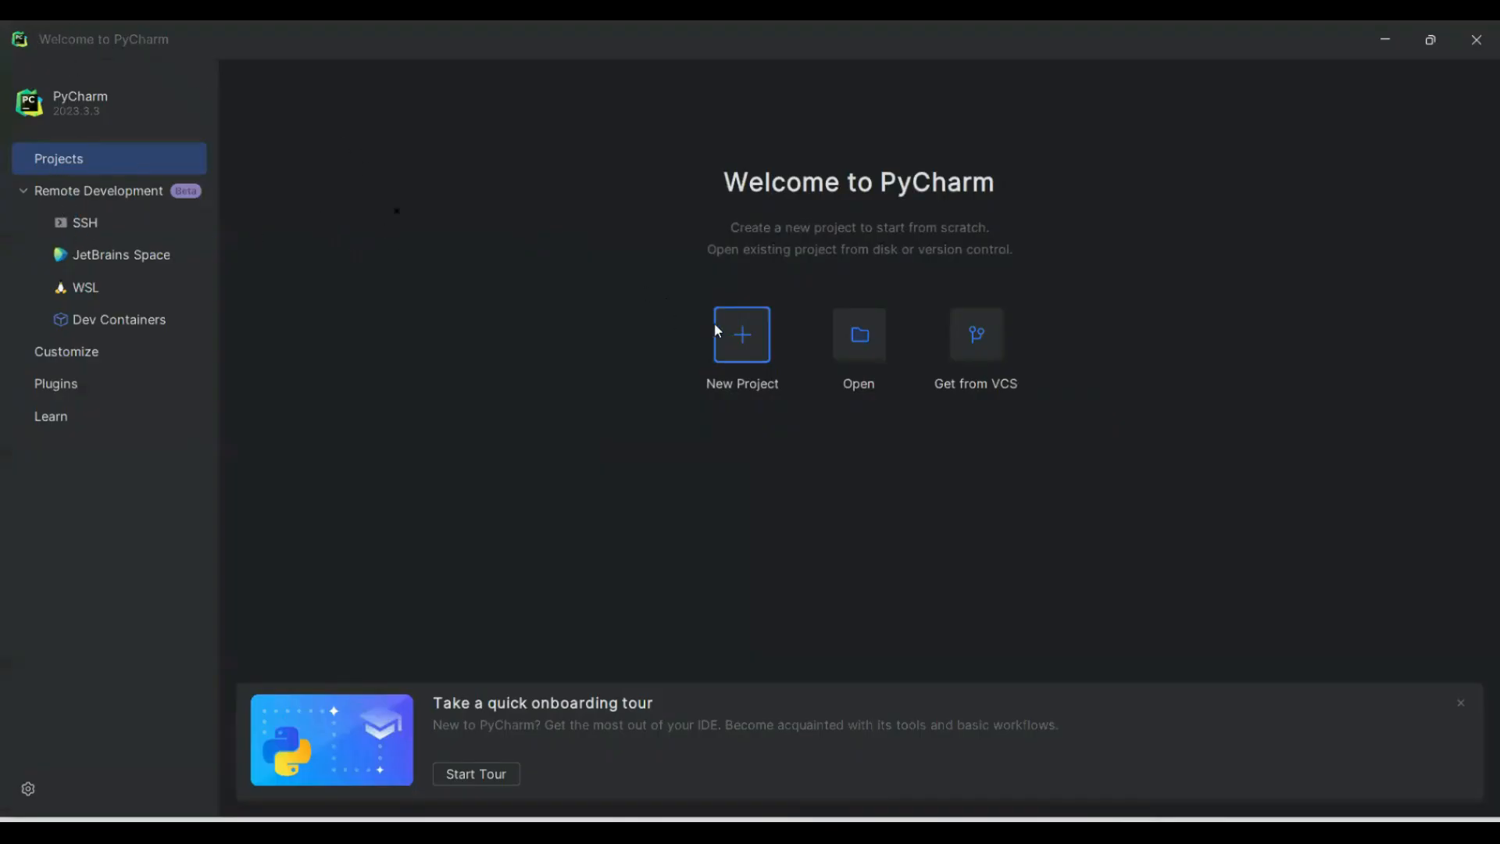
left_click(744, 336)
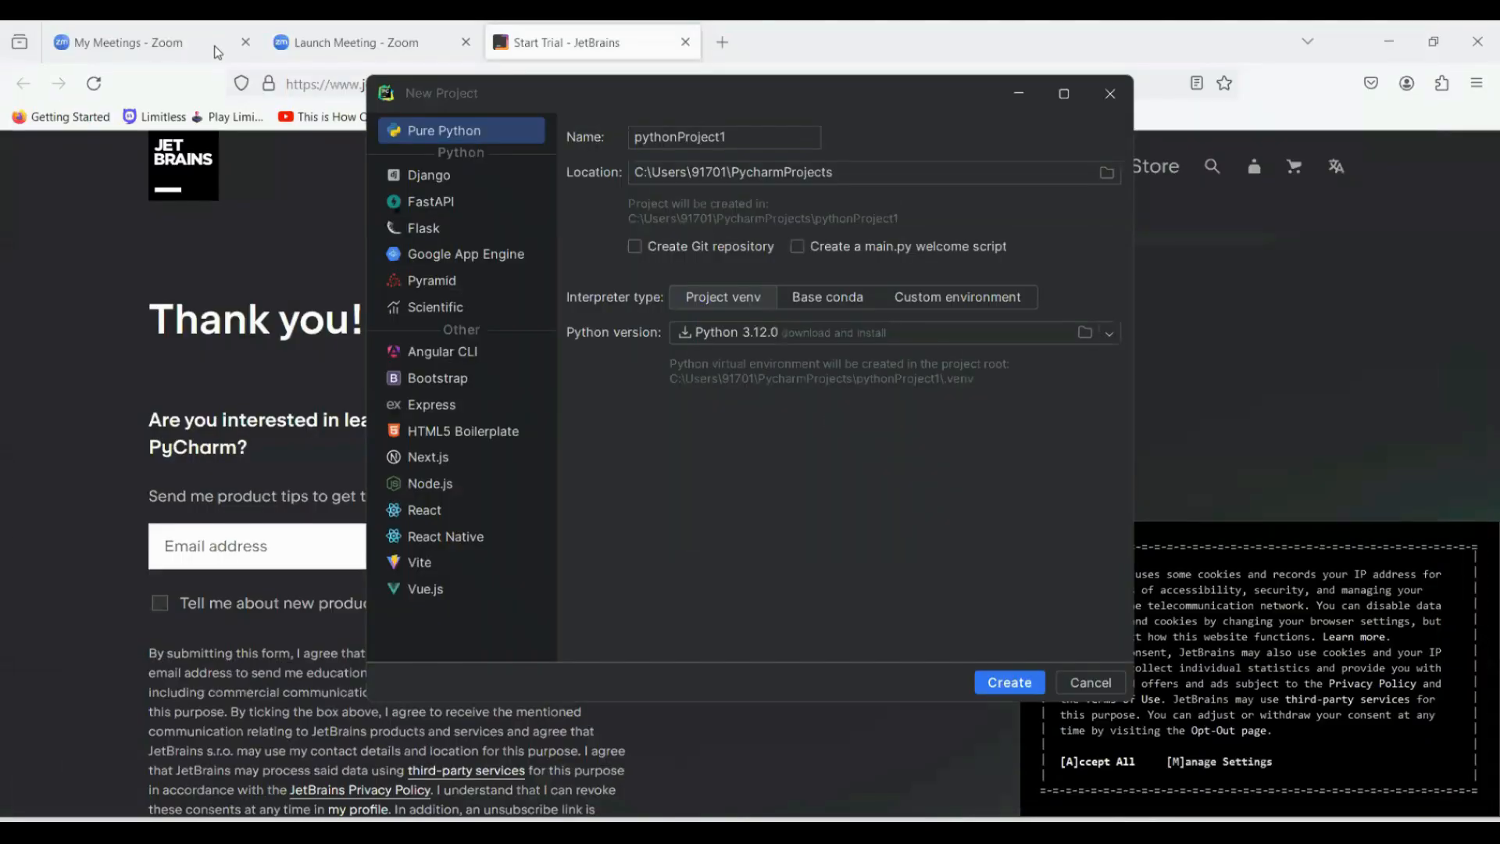
mouse_move(1064, 93)
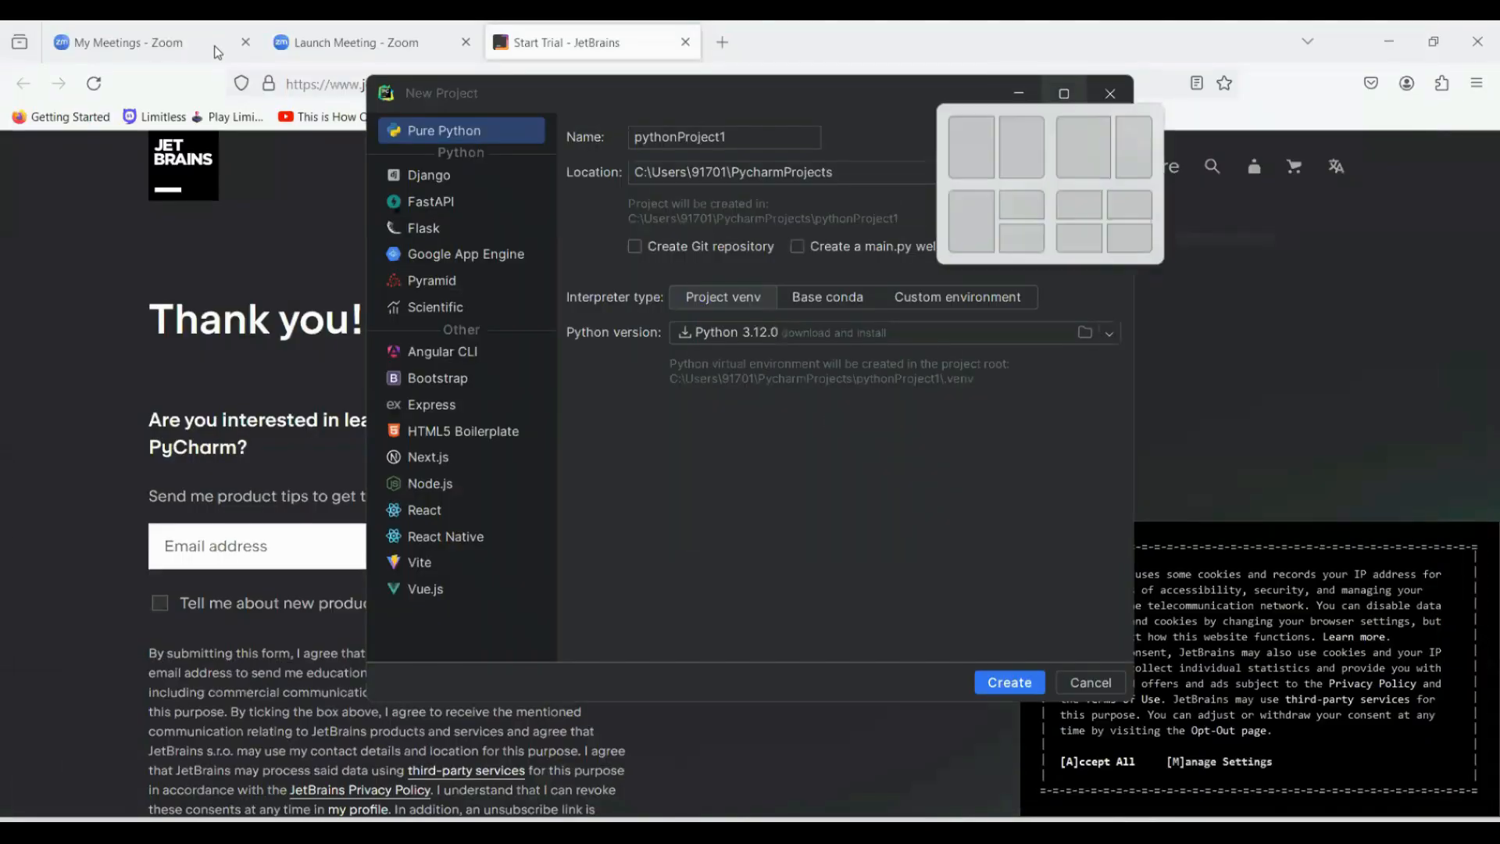
left_click(1064, 100)
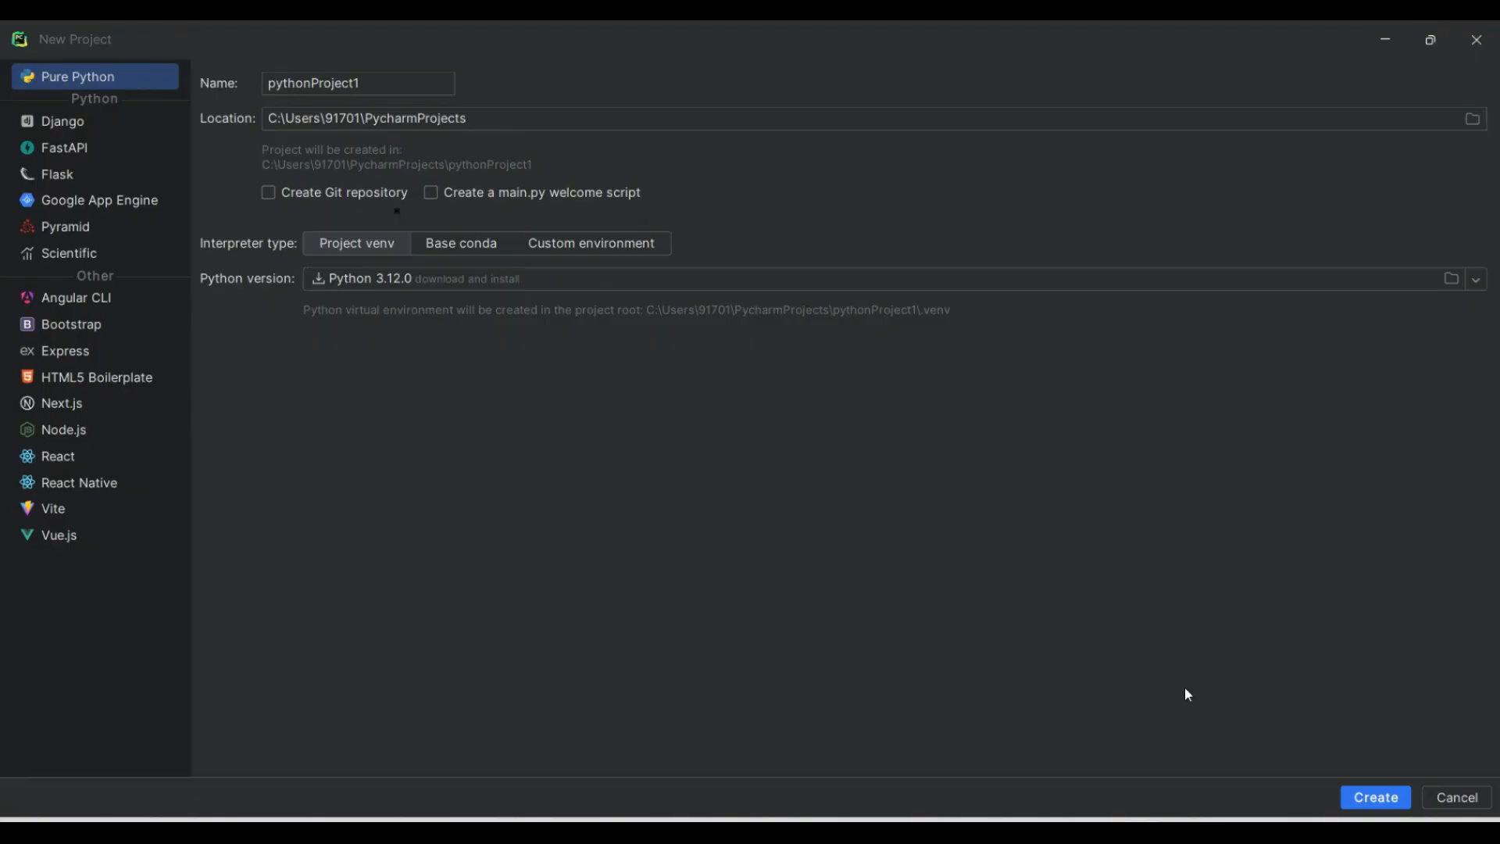
left_click(1364, 805)
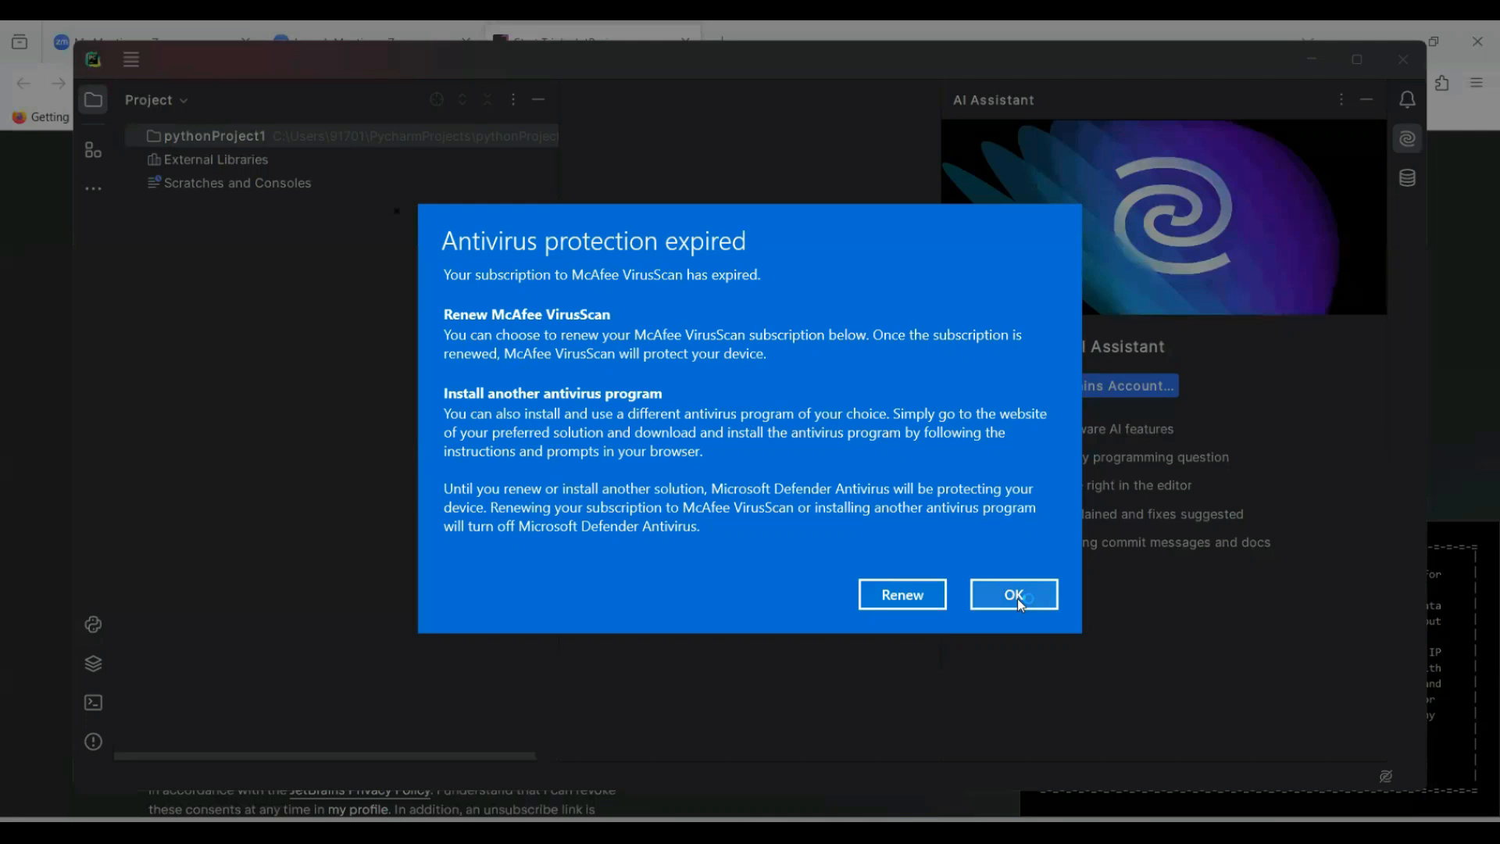
left_click(1014, 596)
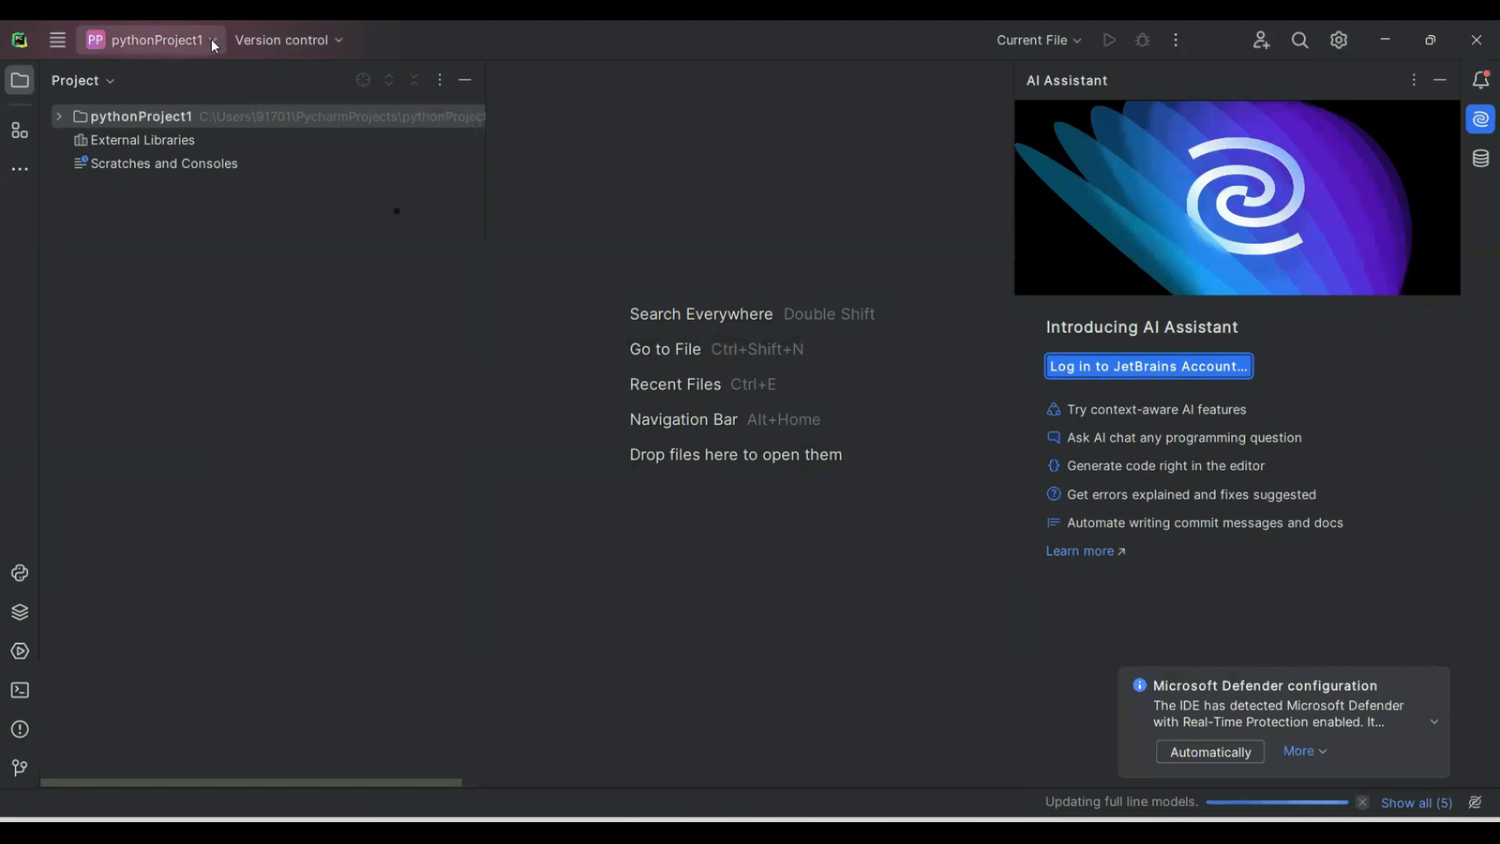
left_click(57, 40)
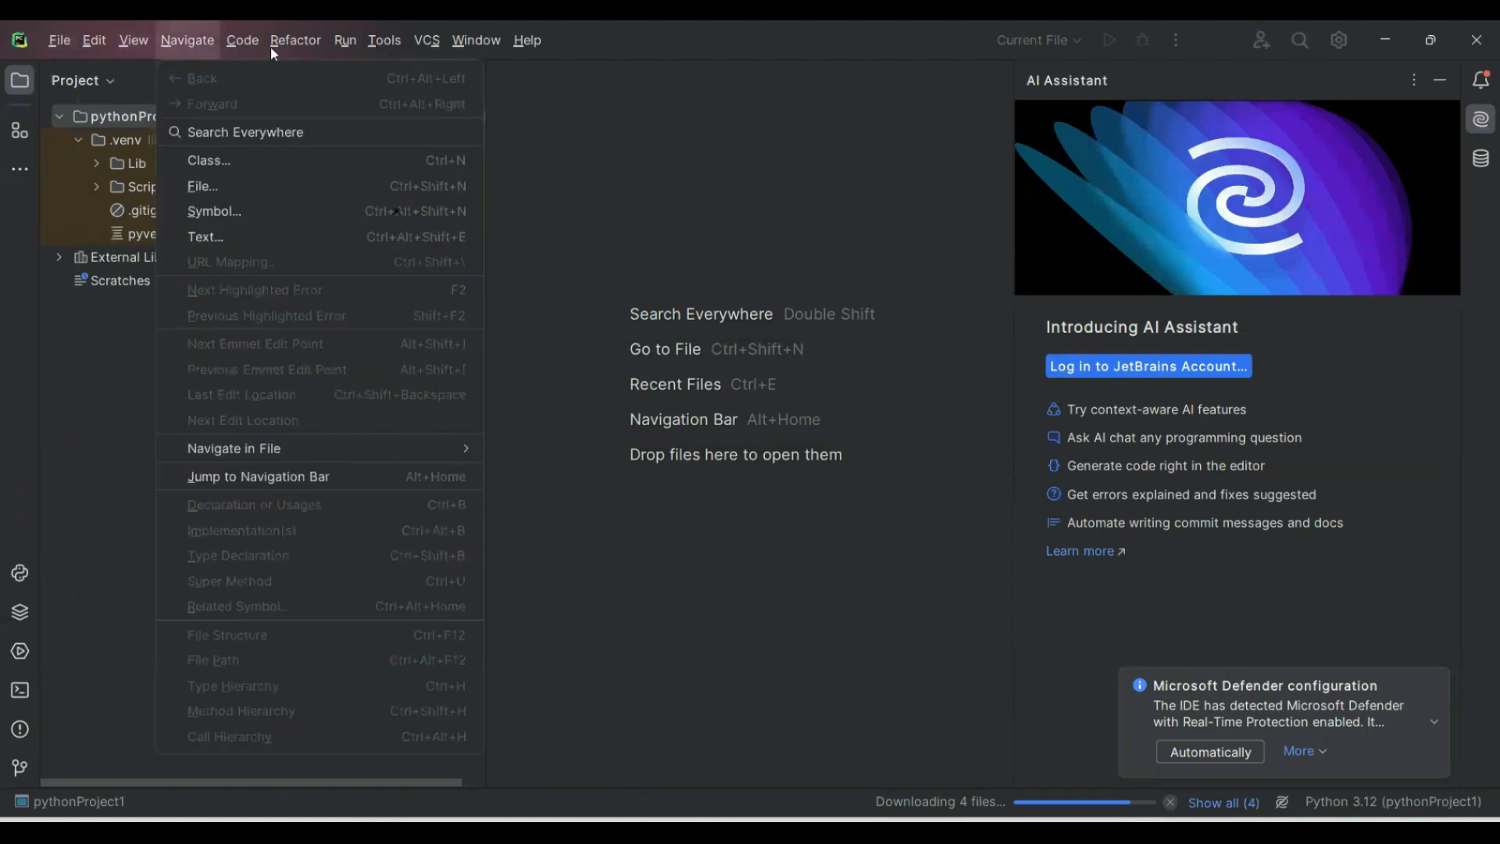
key("Right")
key("Right")
key("Right")
key("Right")
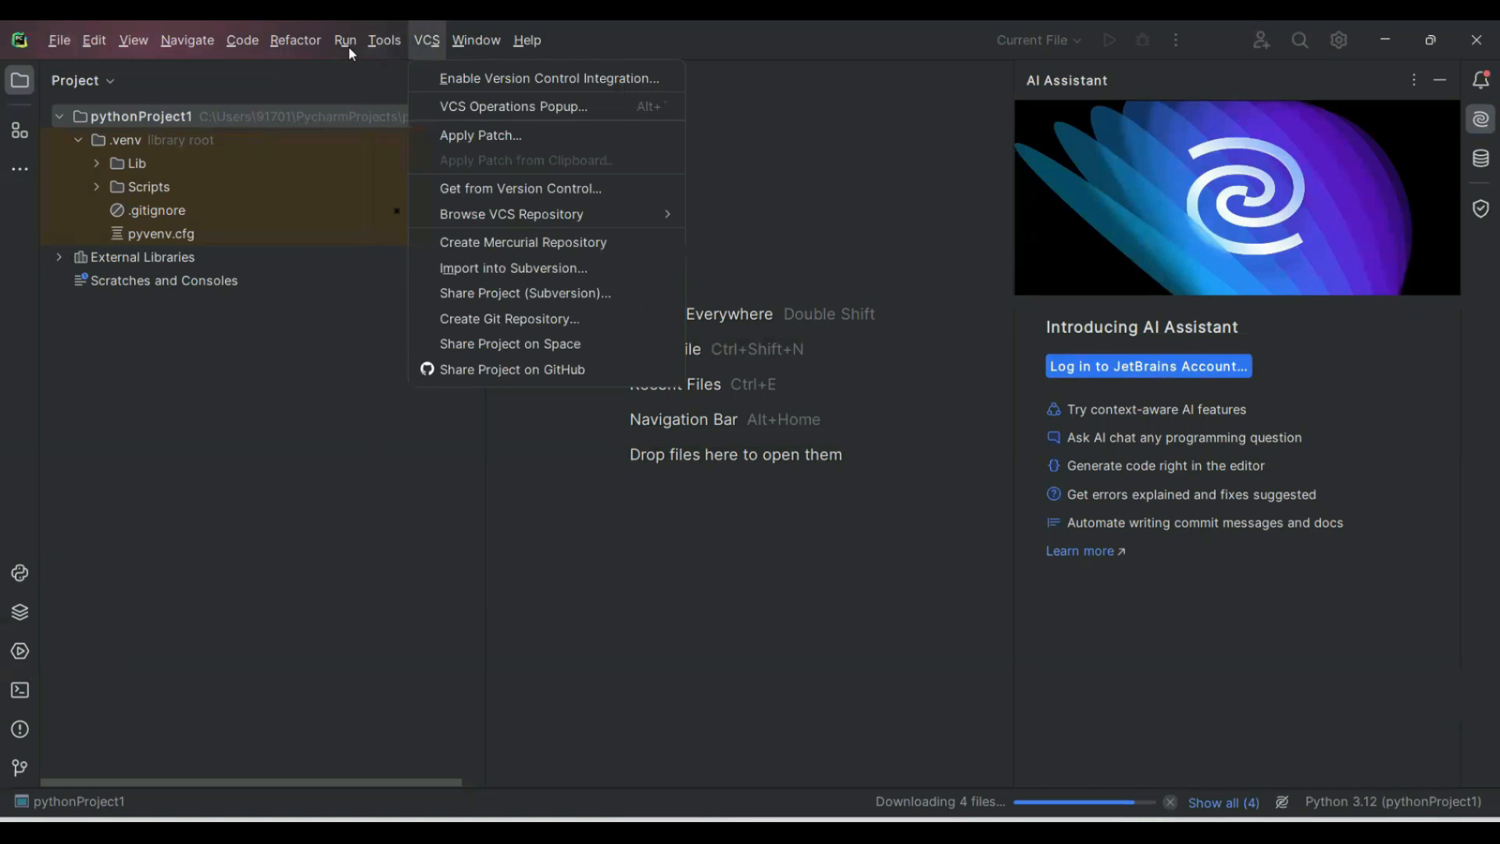
Collapse the .venv folder and create a new file named file1.py in pythonProject1.
mouse_move(53, 44)
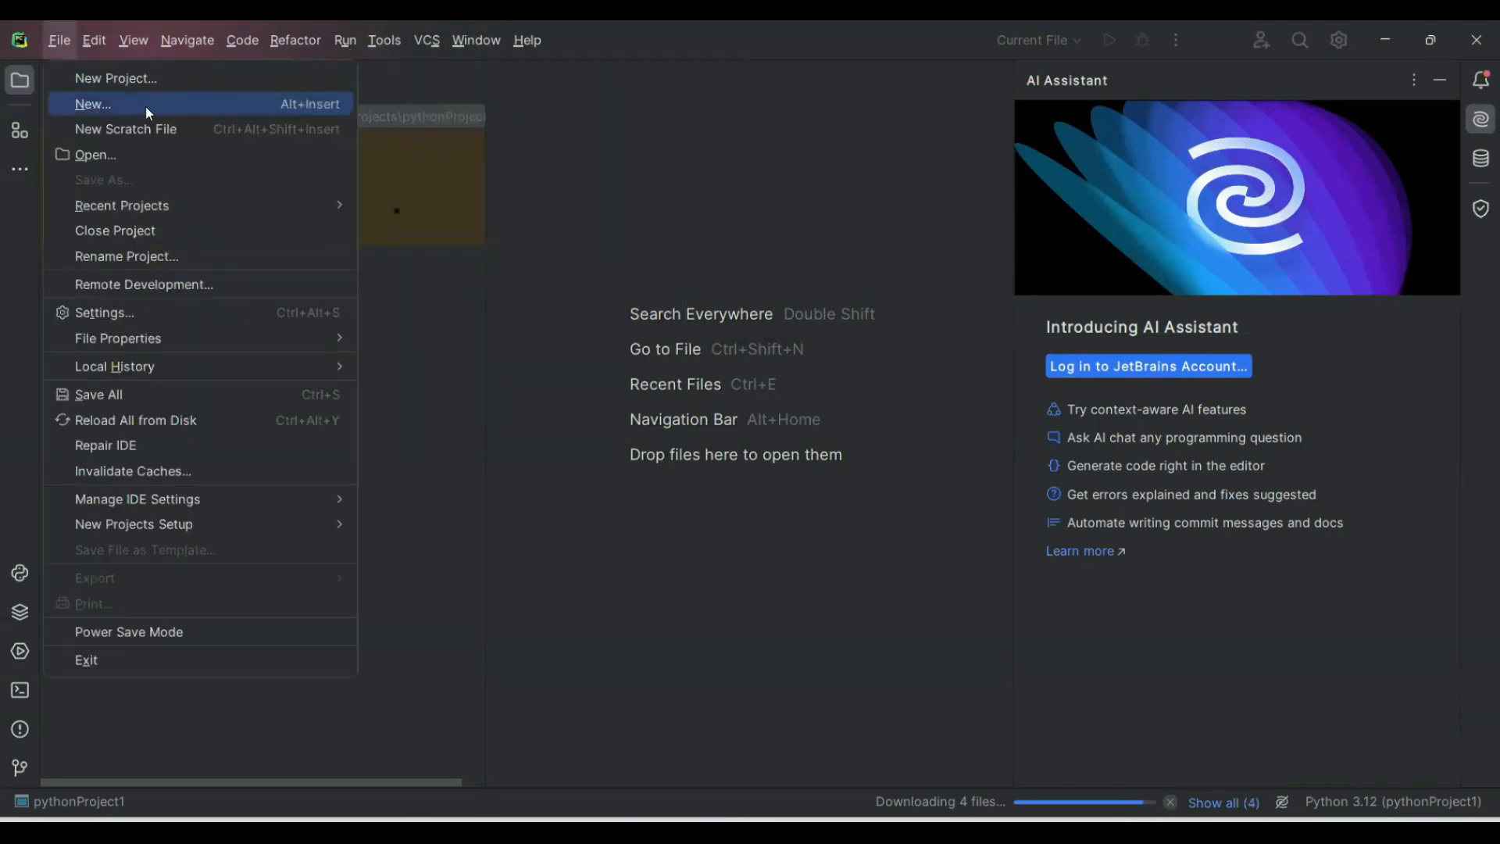
left_click(125, 105)
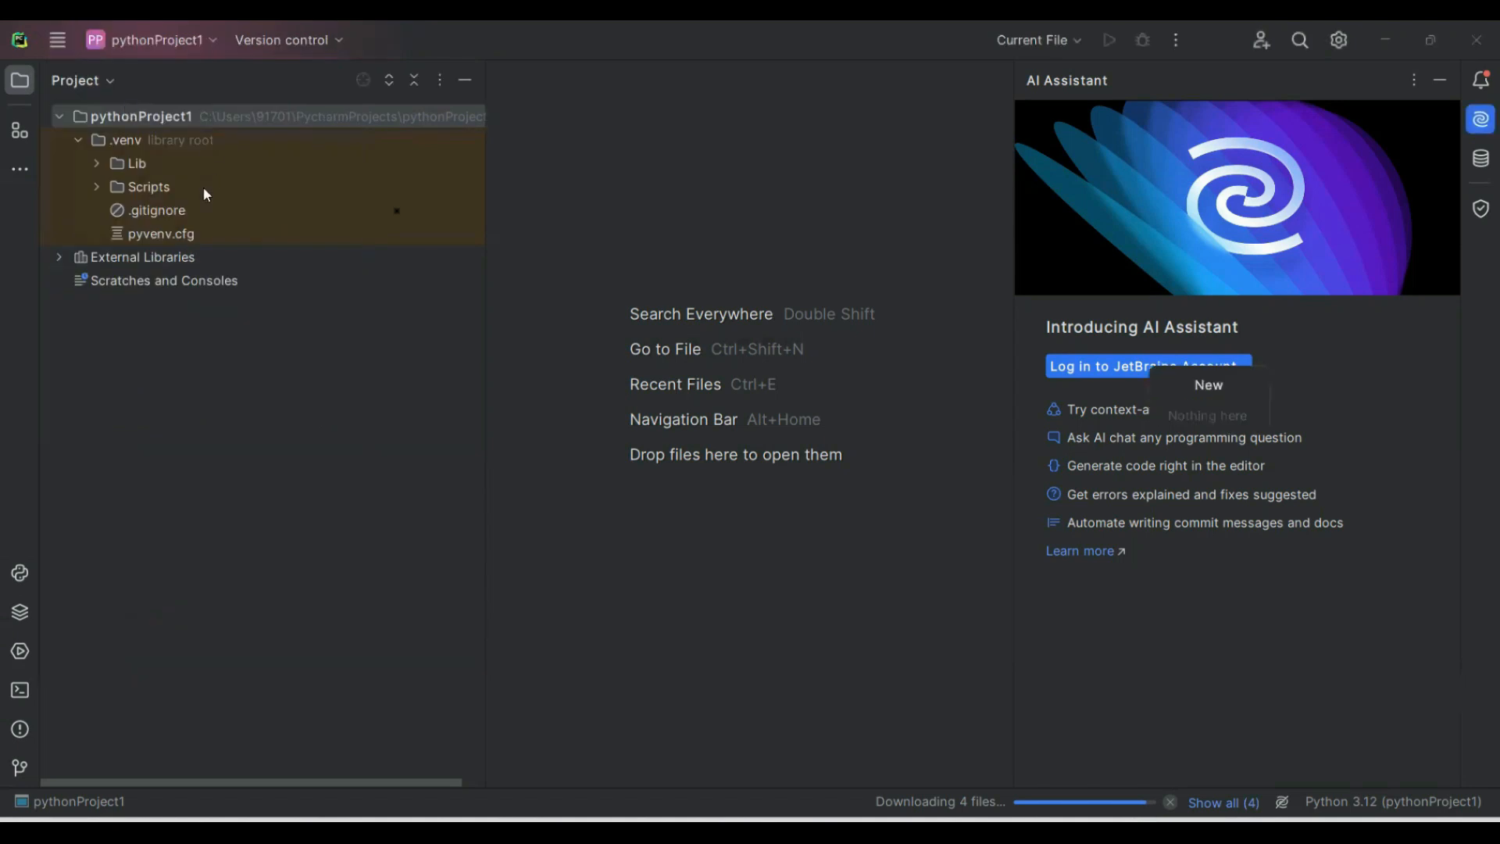
left_click(78, 141)
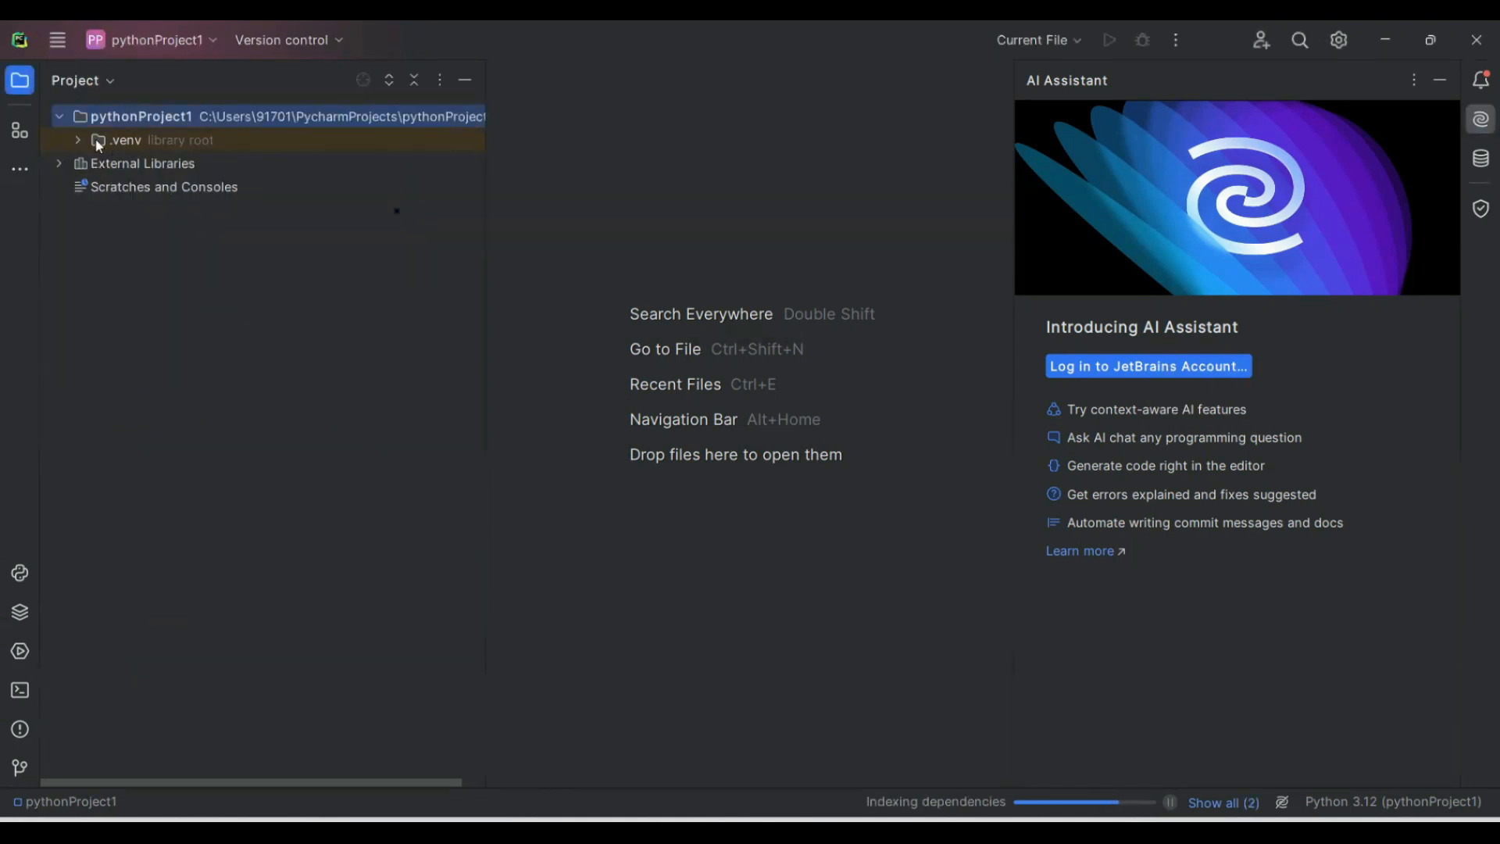
left_click(56, 42)
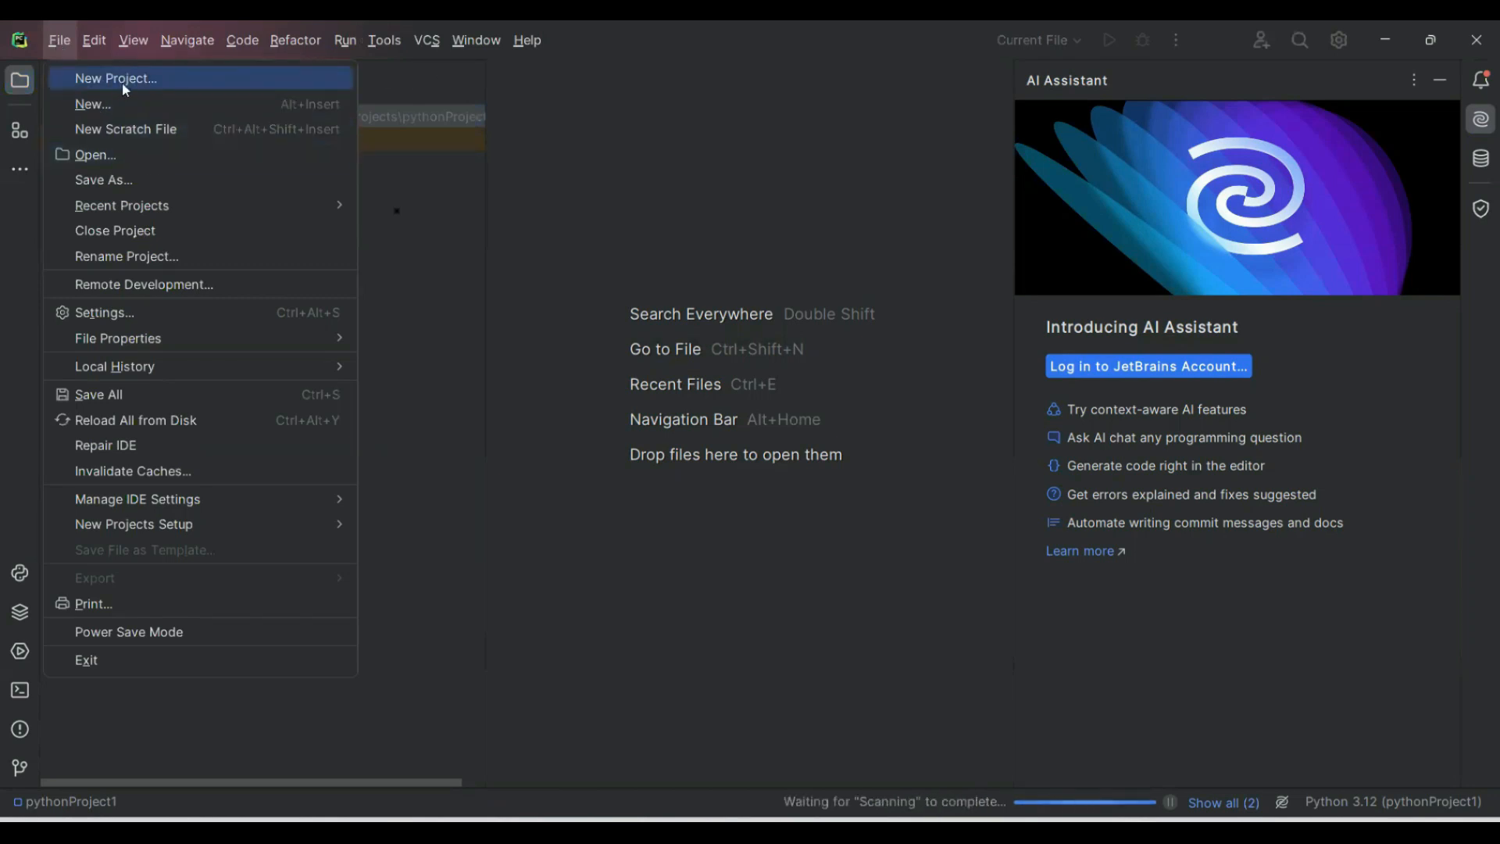
left_click(93, 105)
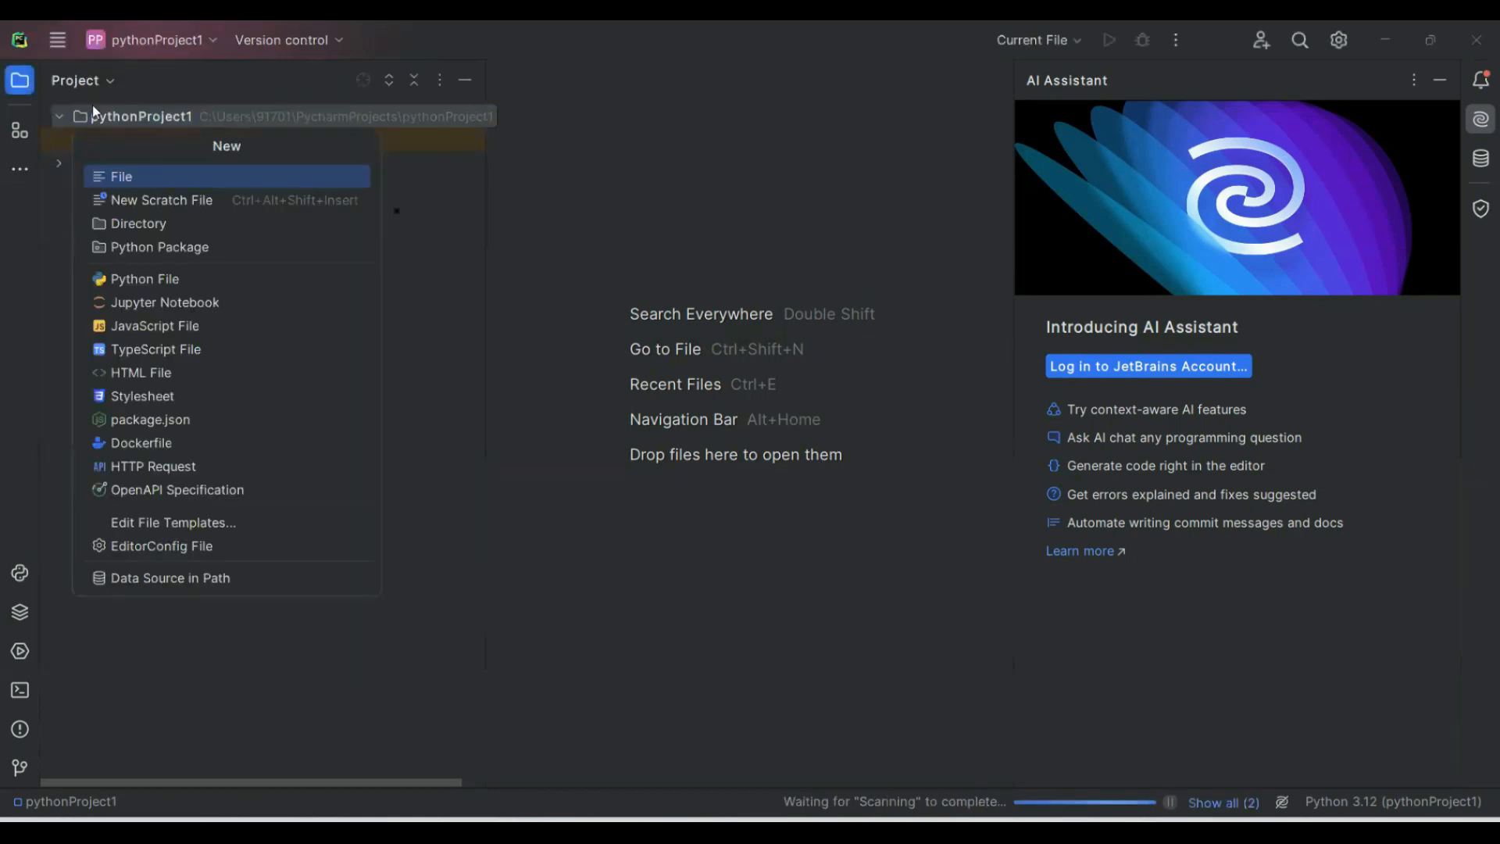
left_click(124, 178)
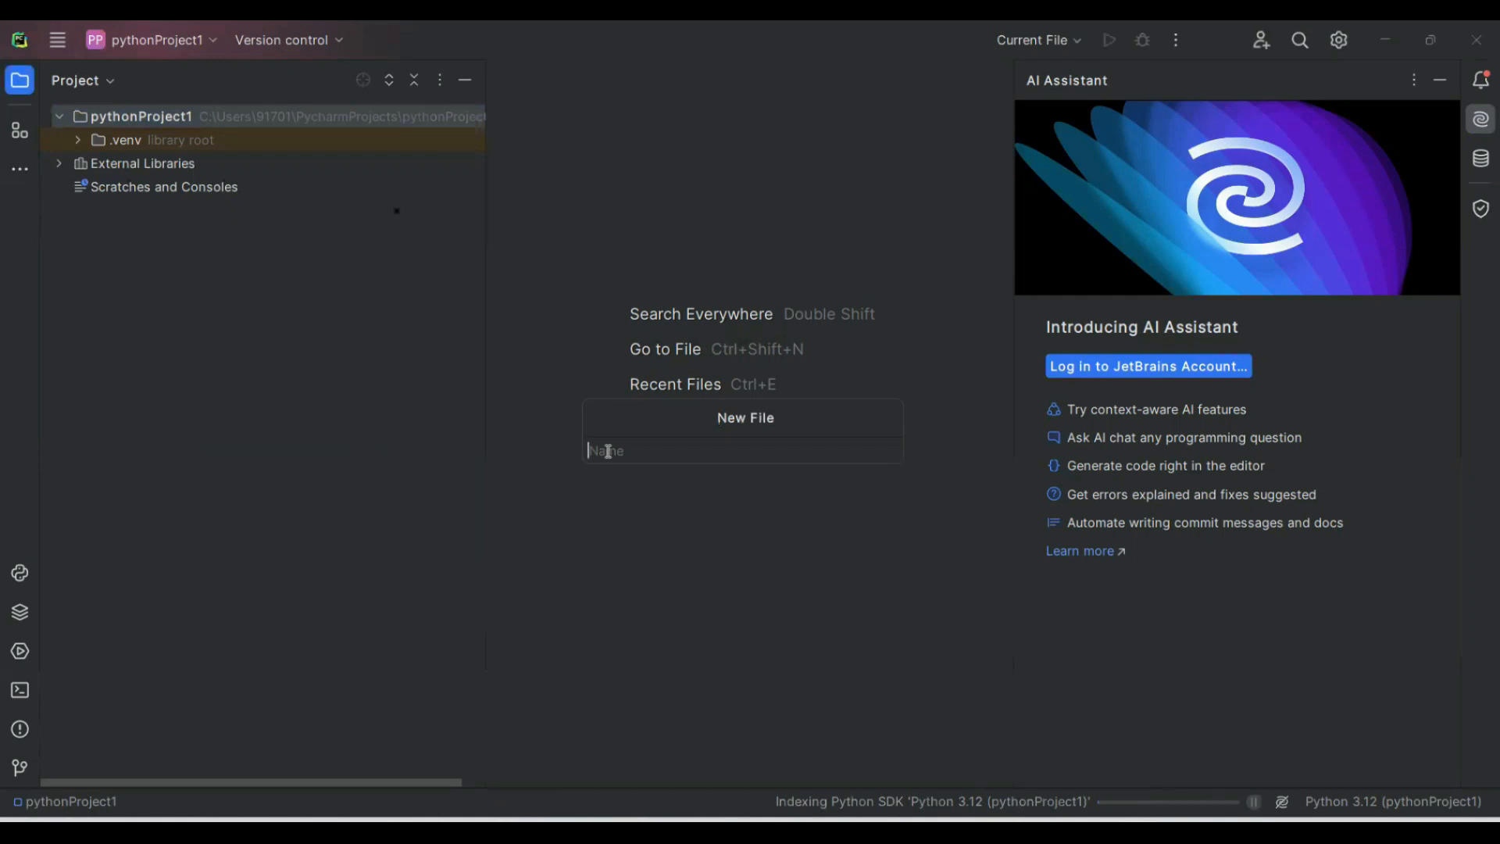
type("t")
type("ile1.p")
type("y")
key("Return")
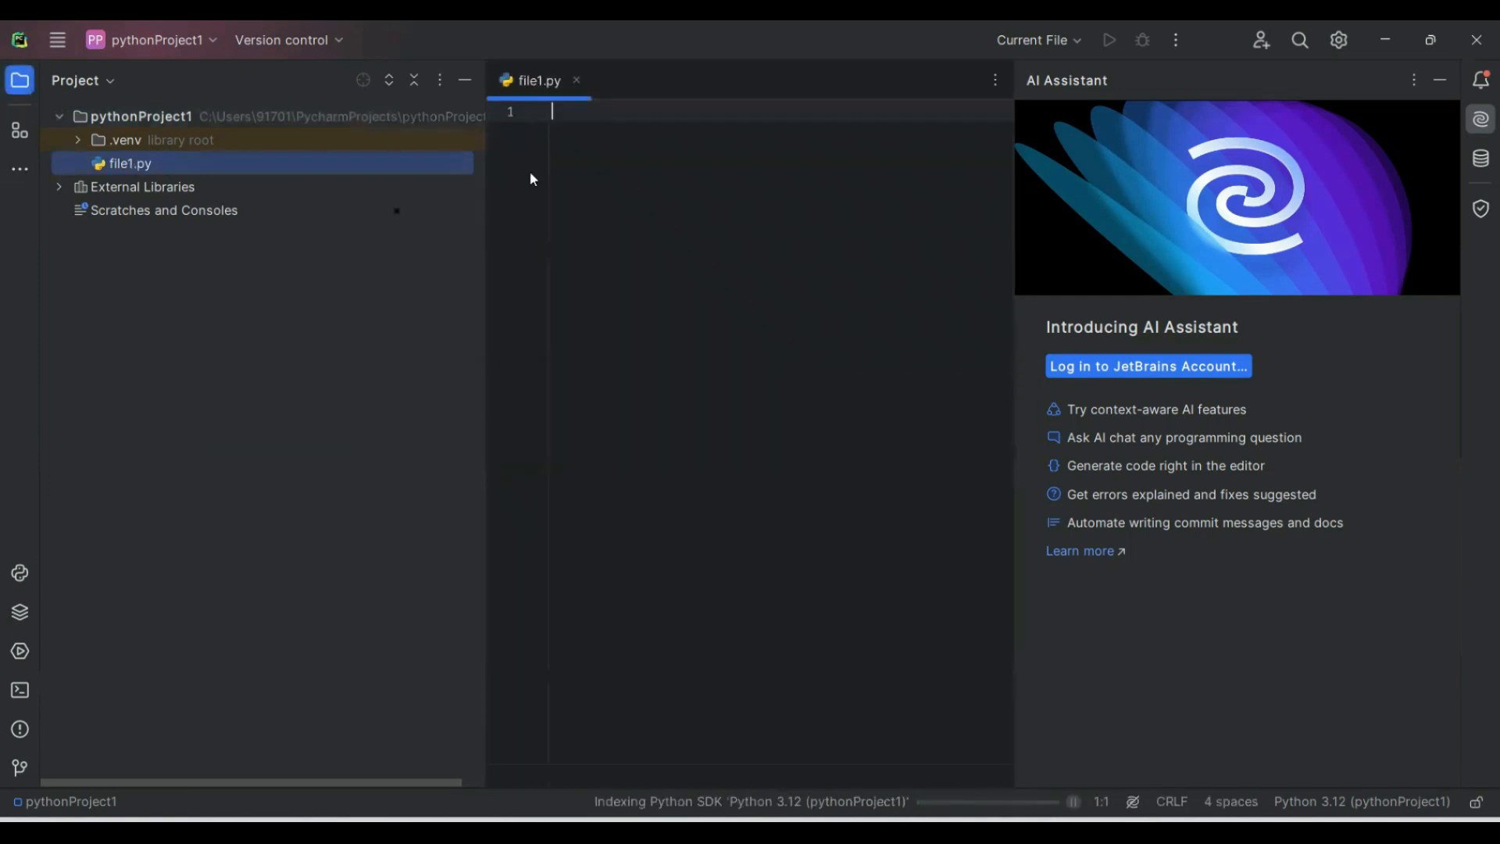
Write the statement print("hello") on the first line of file1.py.
type("print(\"hello")
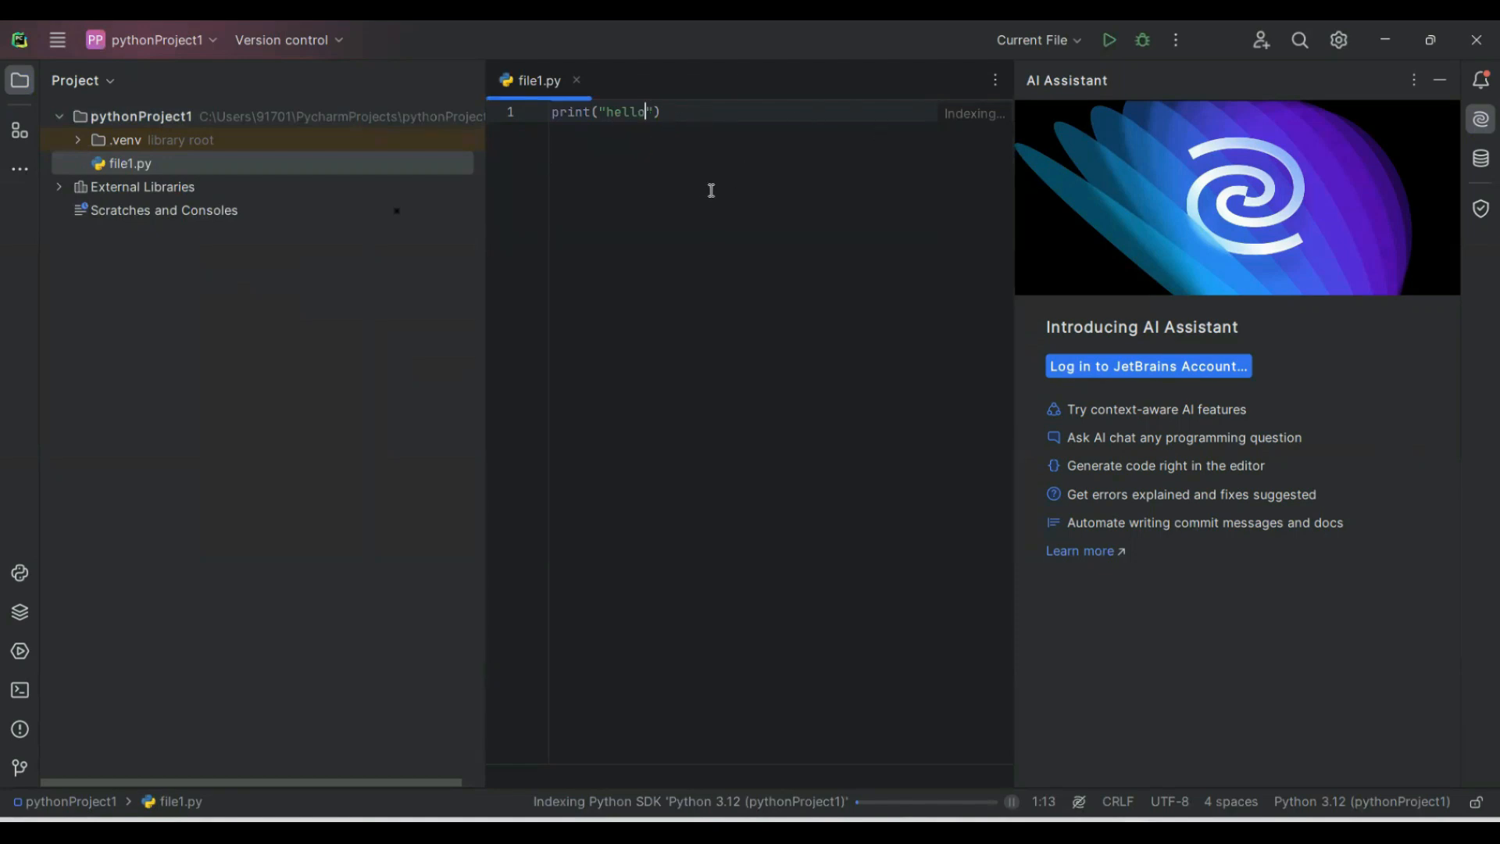
left_click(57, 41)
mouse_move(52, 44)
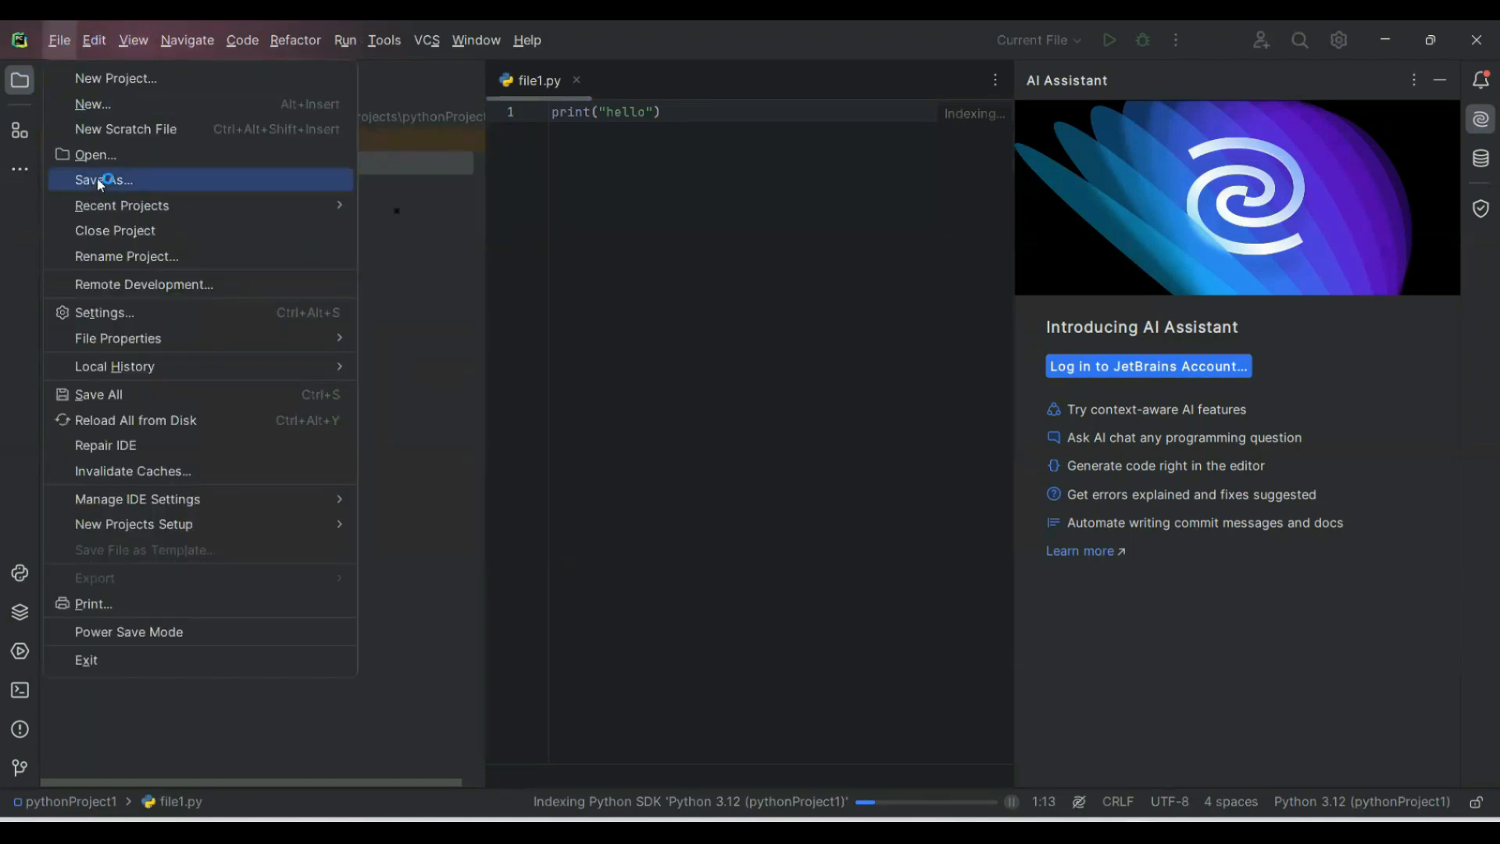
left_click(670, 211)
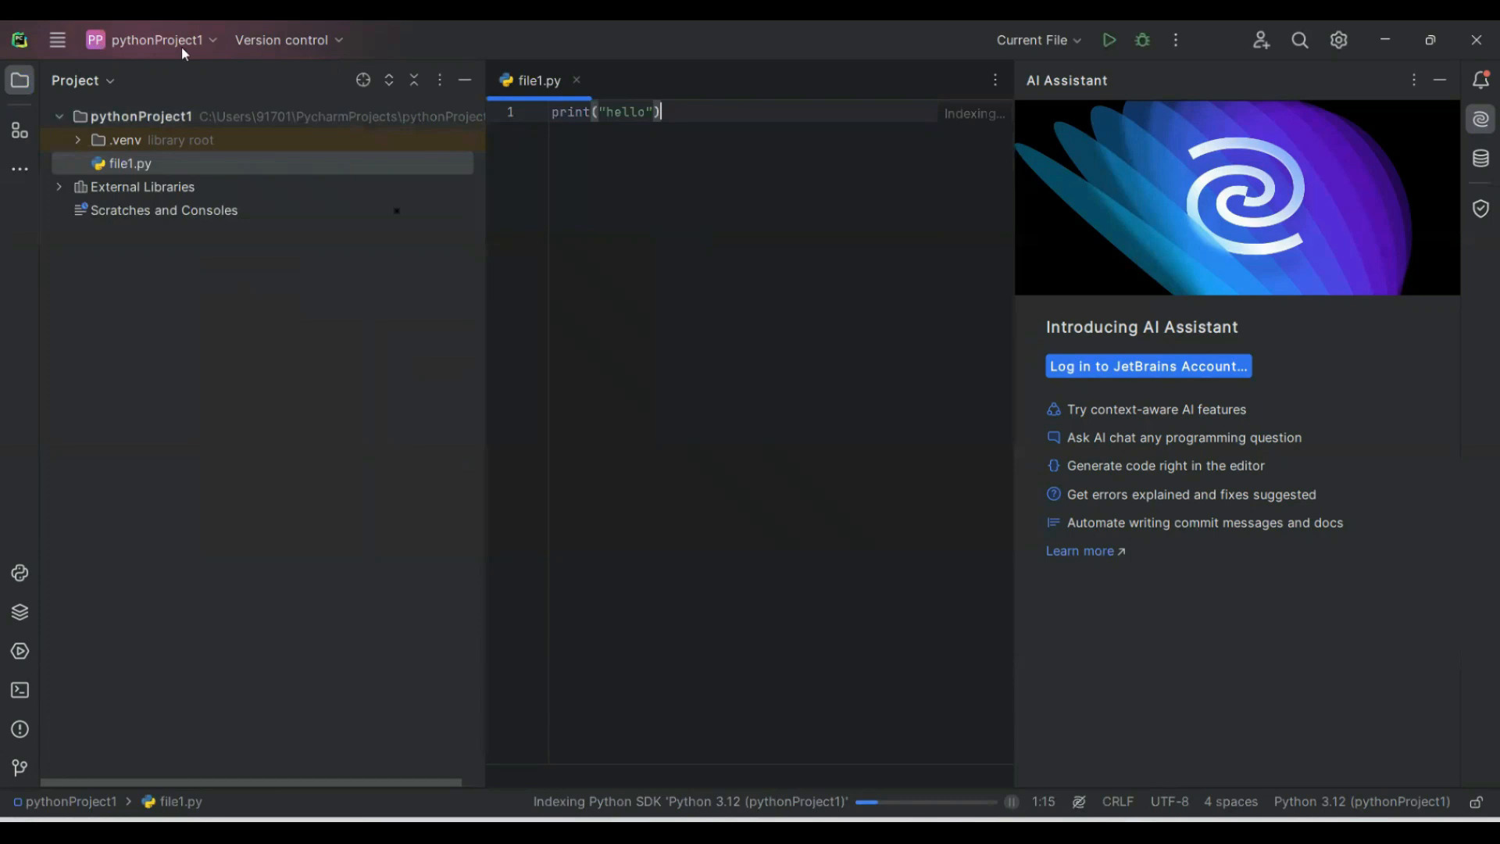
Run file1.py and highlight the hello line in the run output.
left_click(55, 33)
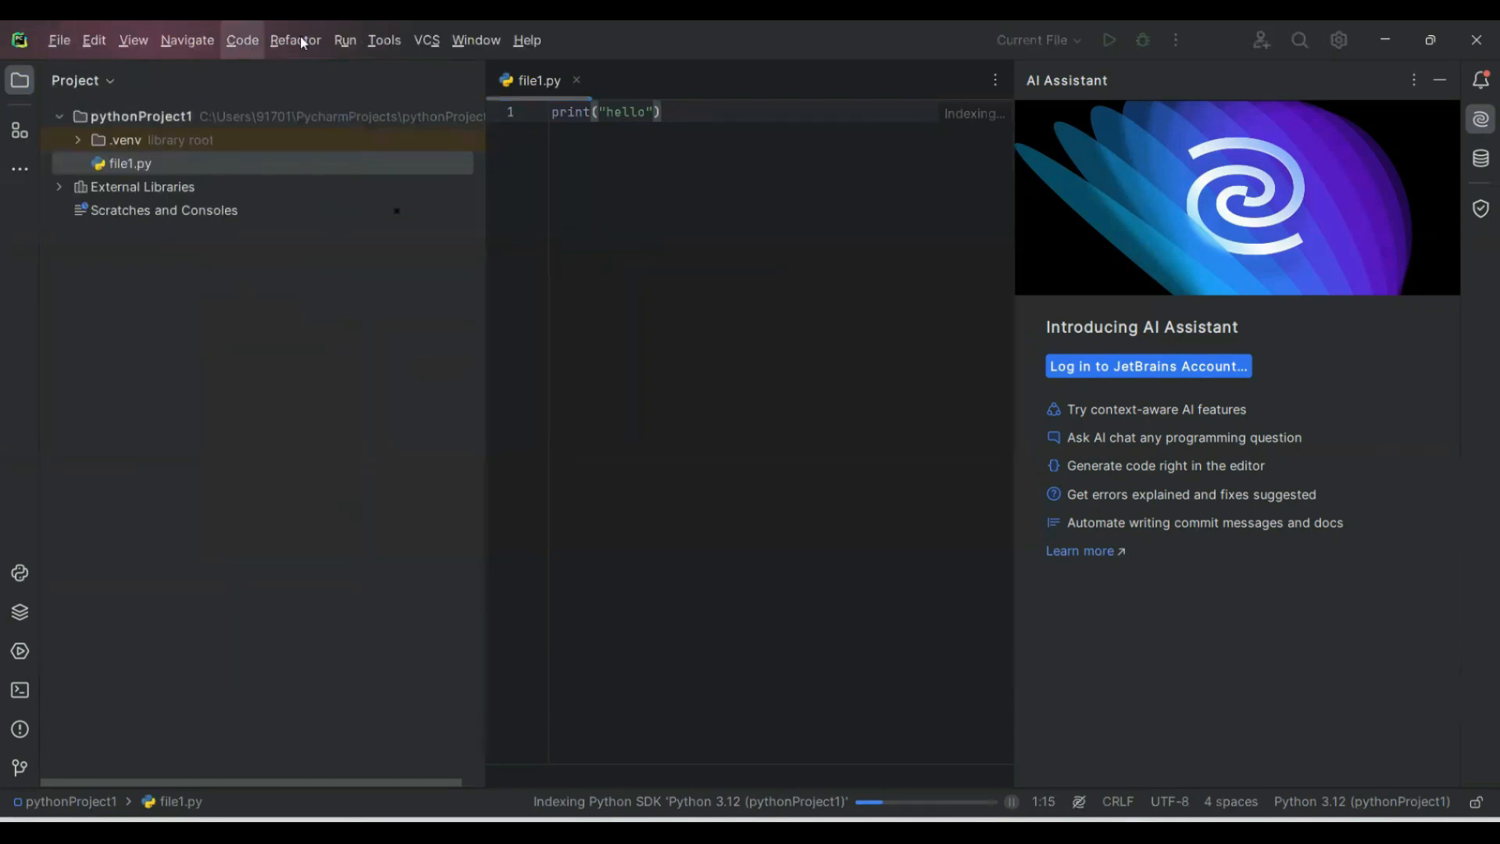
left_click(342, 41)
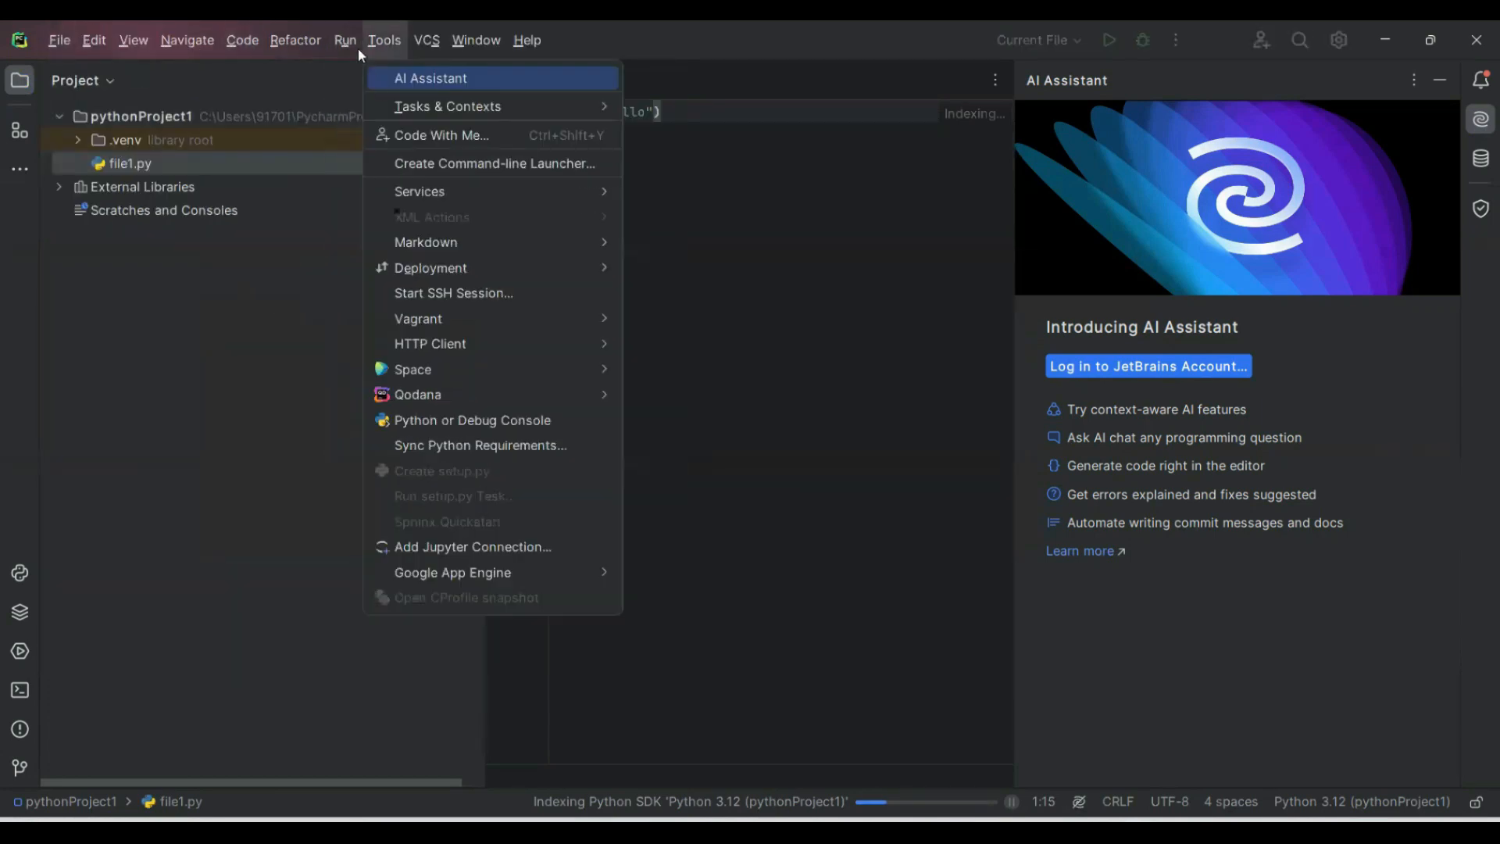
left_click(375, 86)
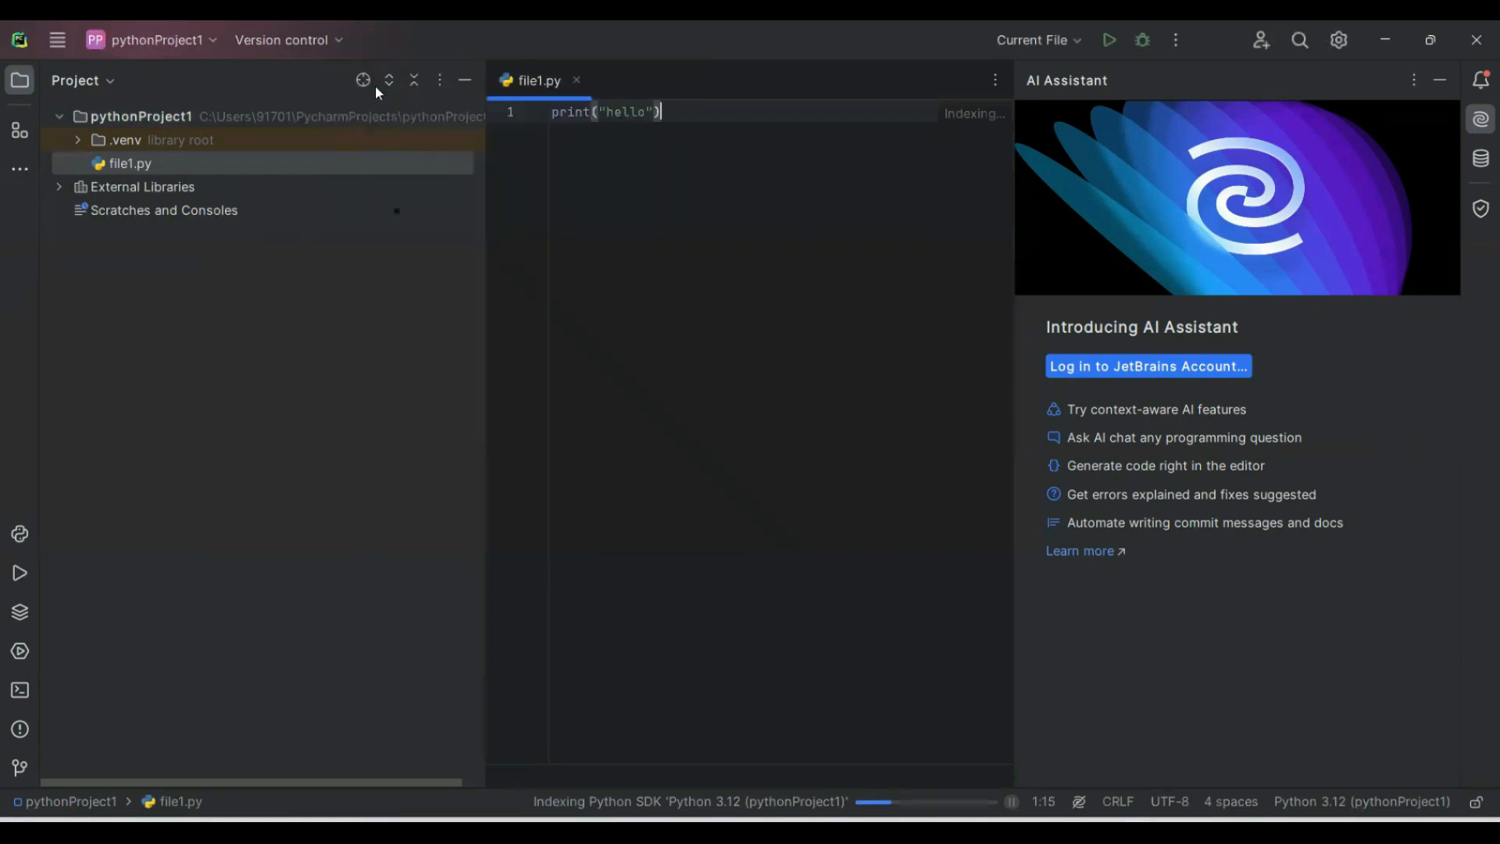
left_click_drag(144, 645, 62, 629)
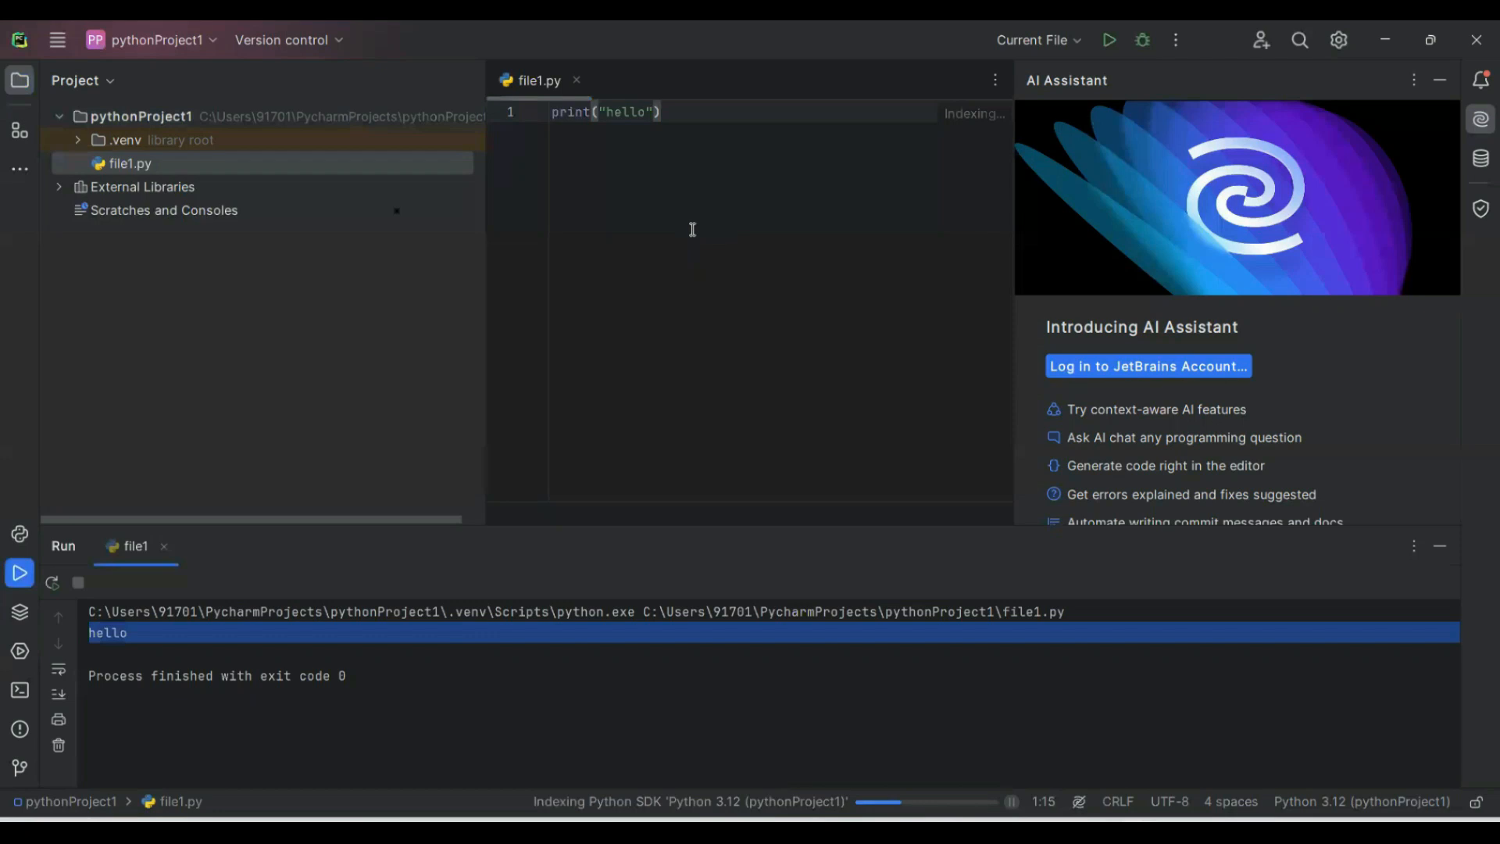
Leave a blank line below the hello statement and assign a=100 on line 3.
left_click(660, 112)
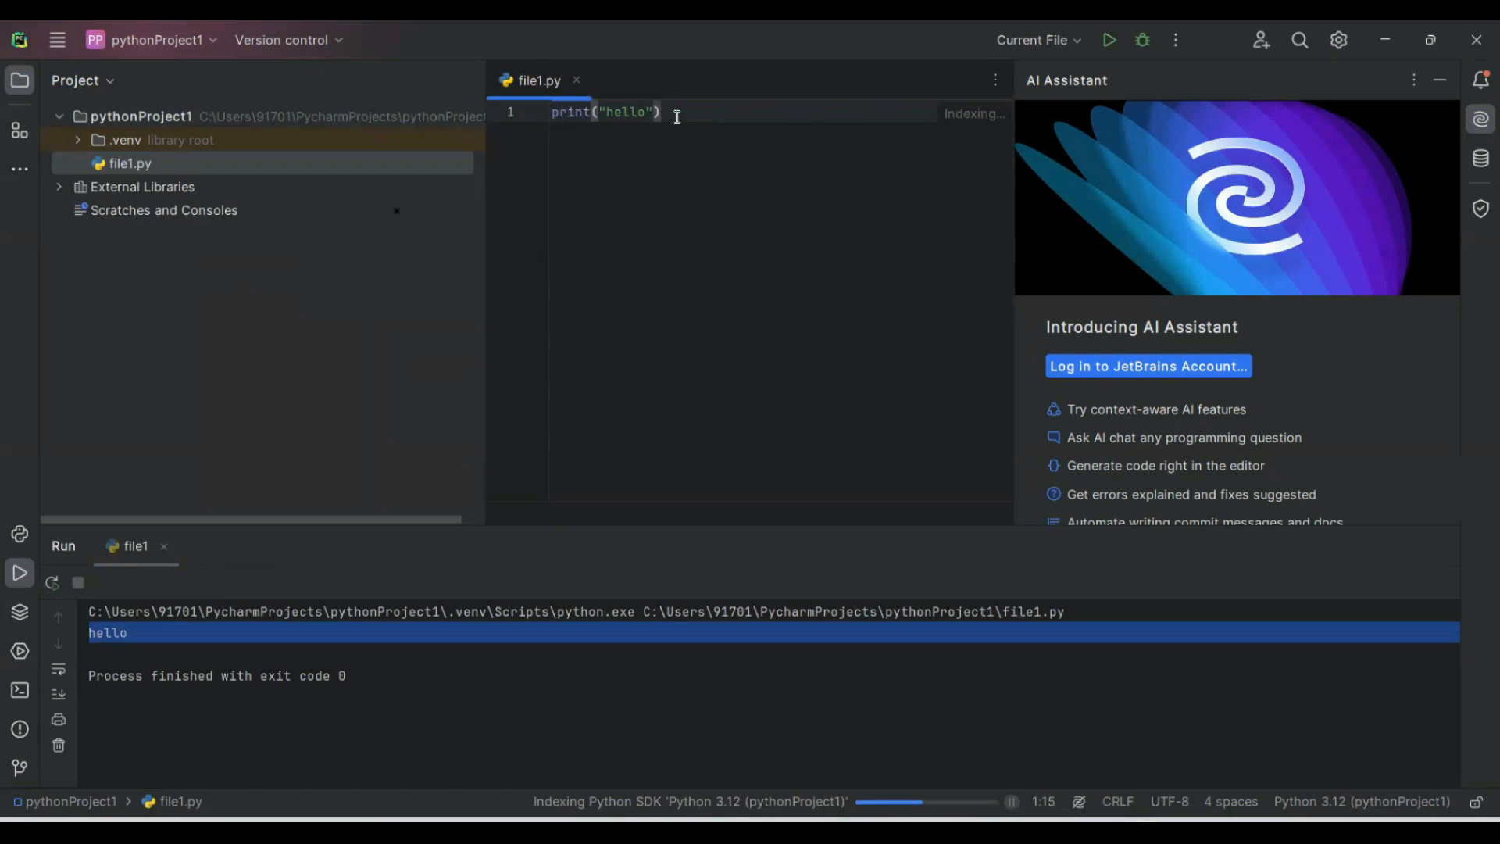
key("Return")
key("Return")
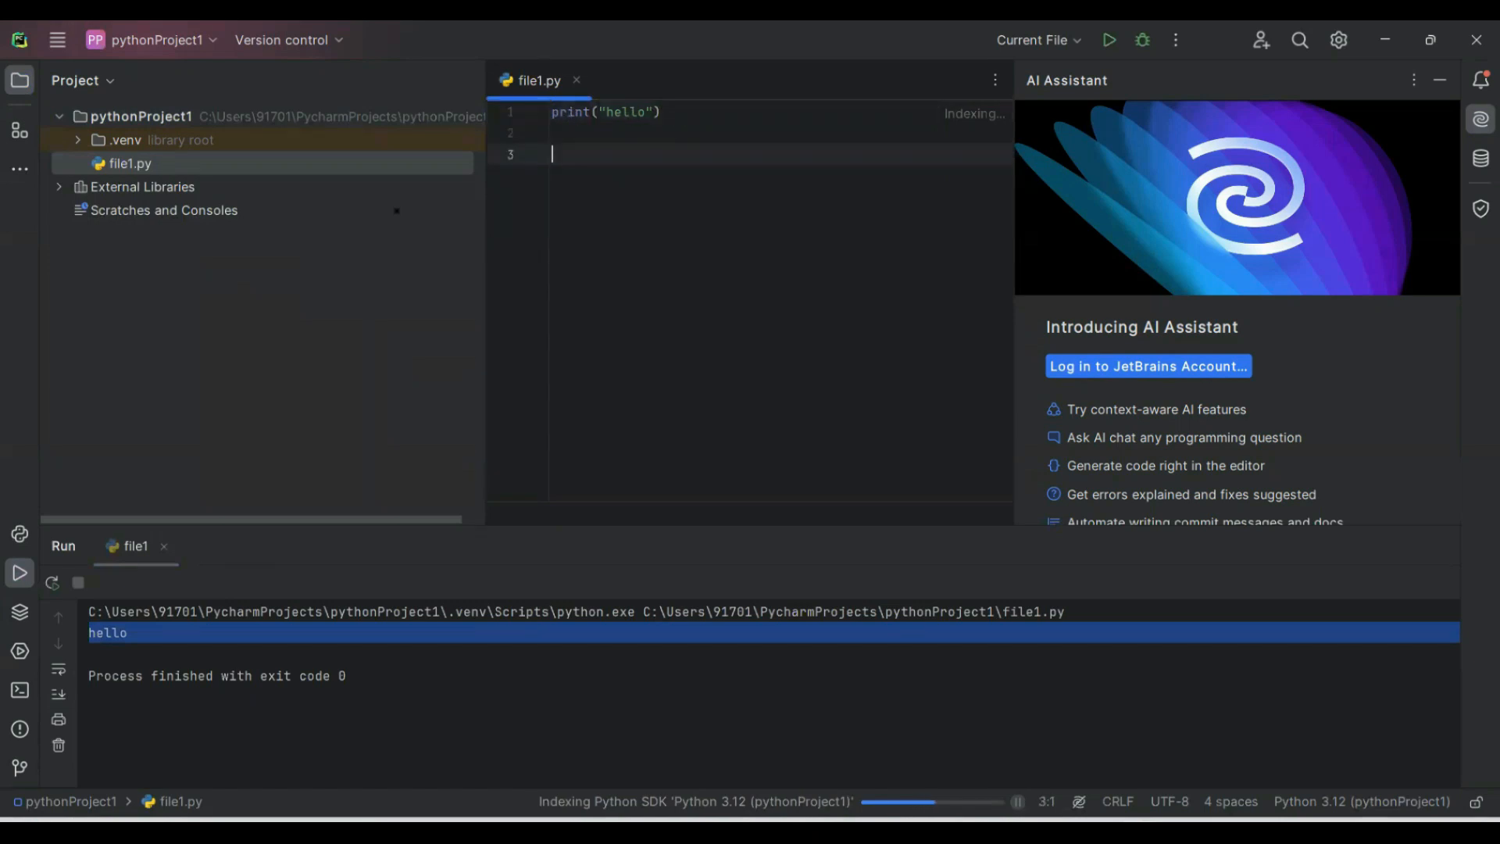
type("a=")
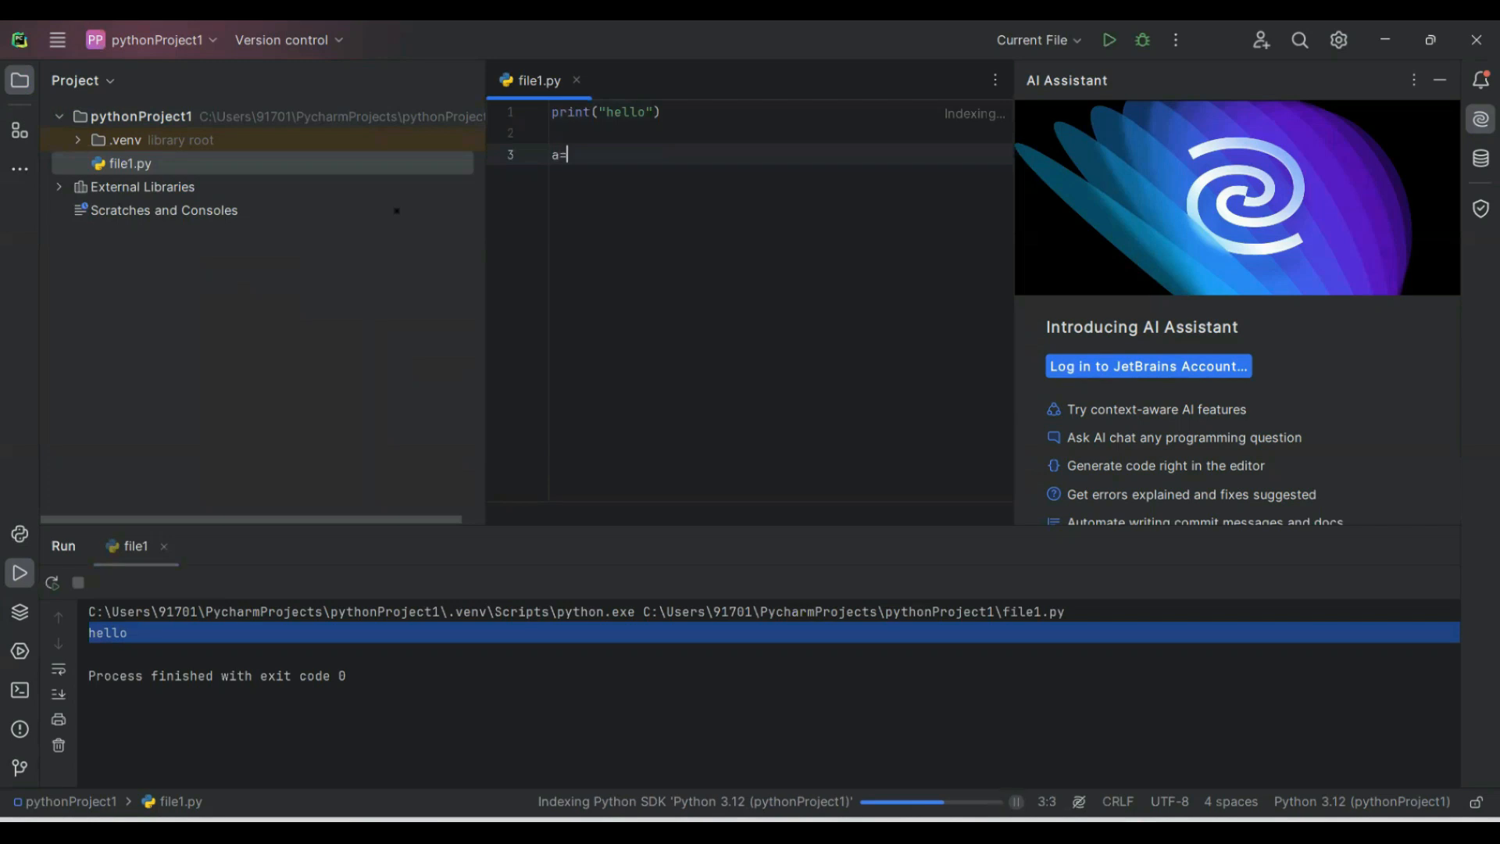
type("100")
key("Return")
Add print(a) on line 4, deleting and retyping its closing parenthesis to check the syntax error marking.
type("p")
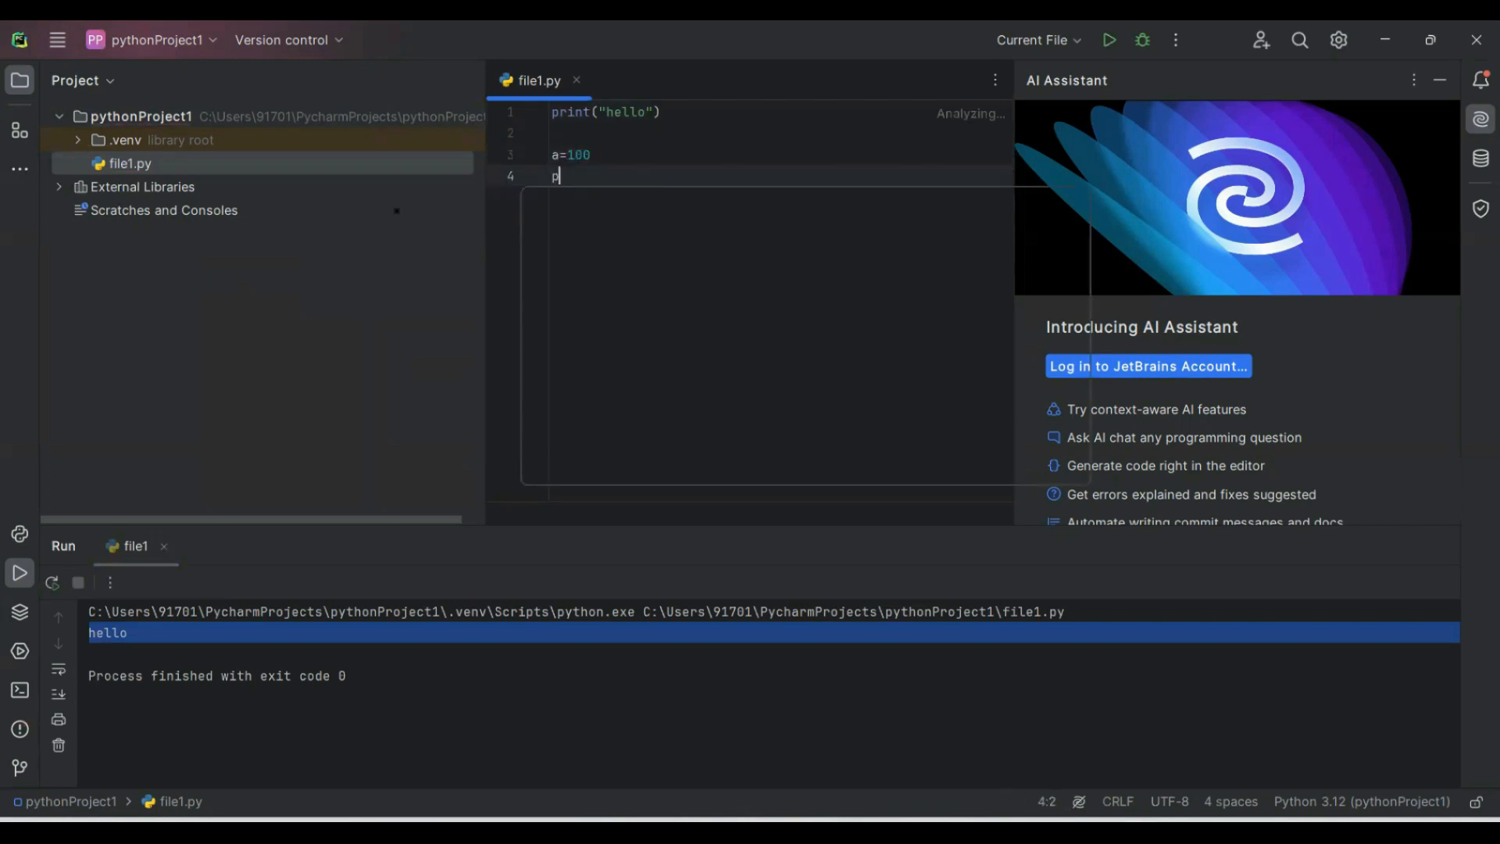
type("rint(")
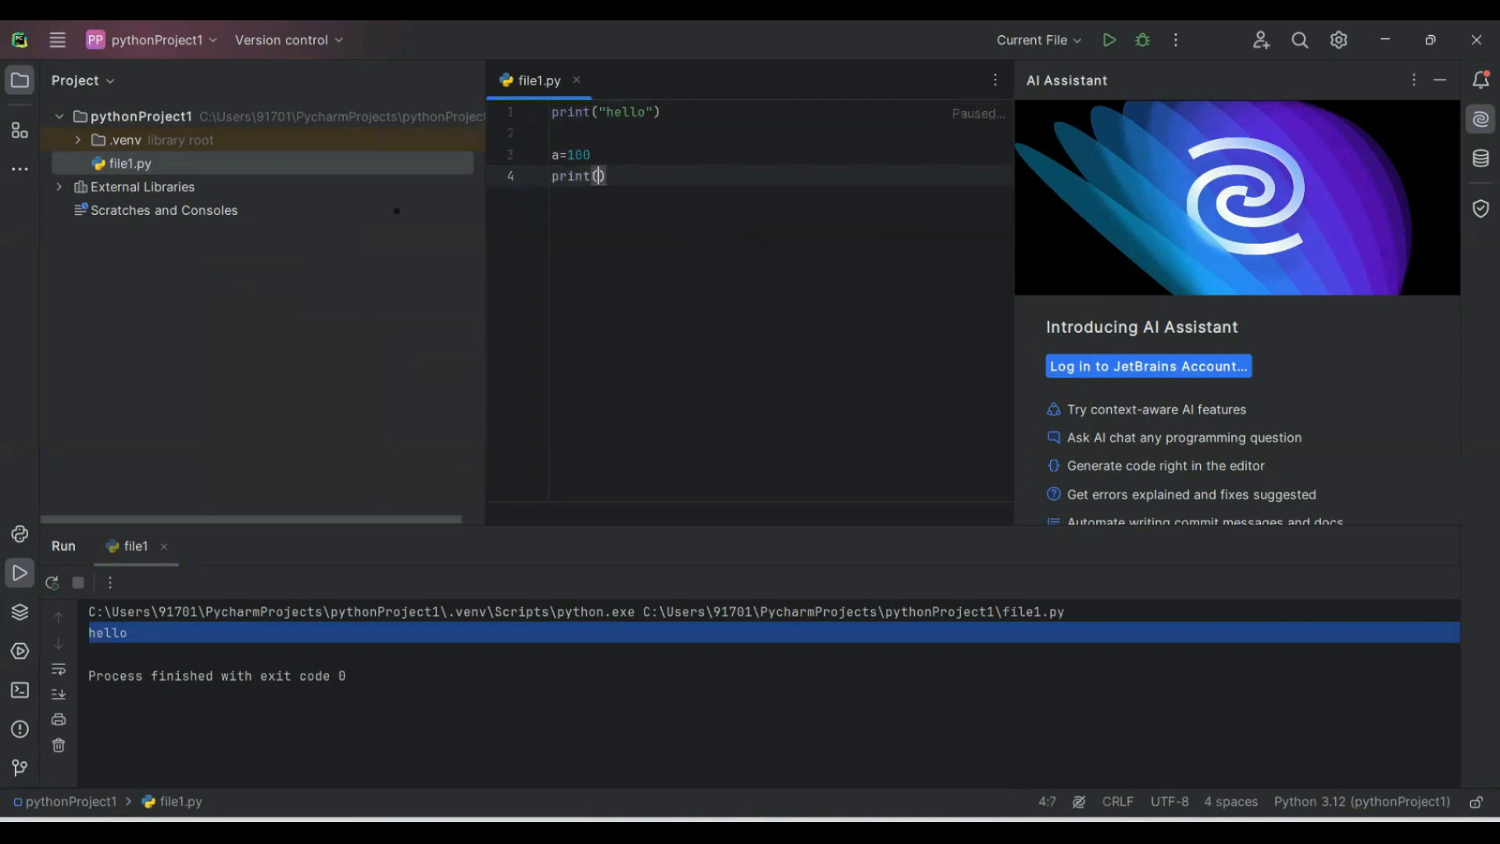
type("a")
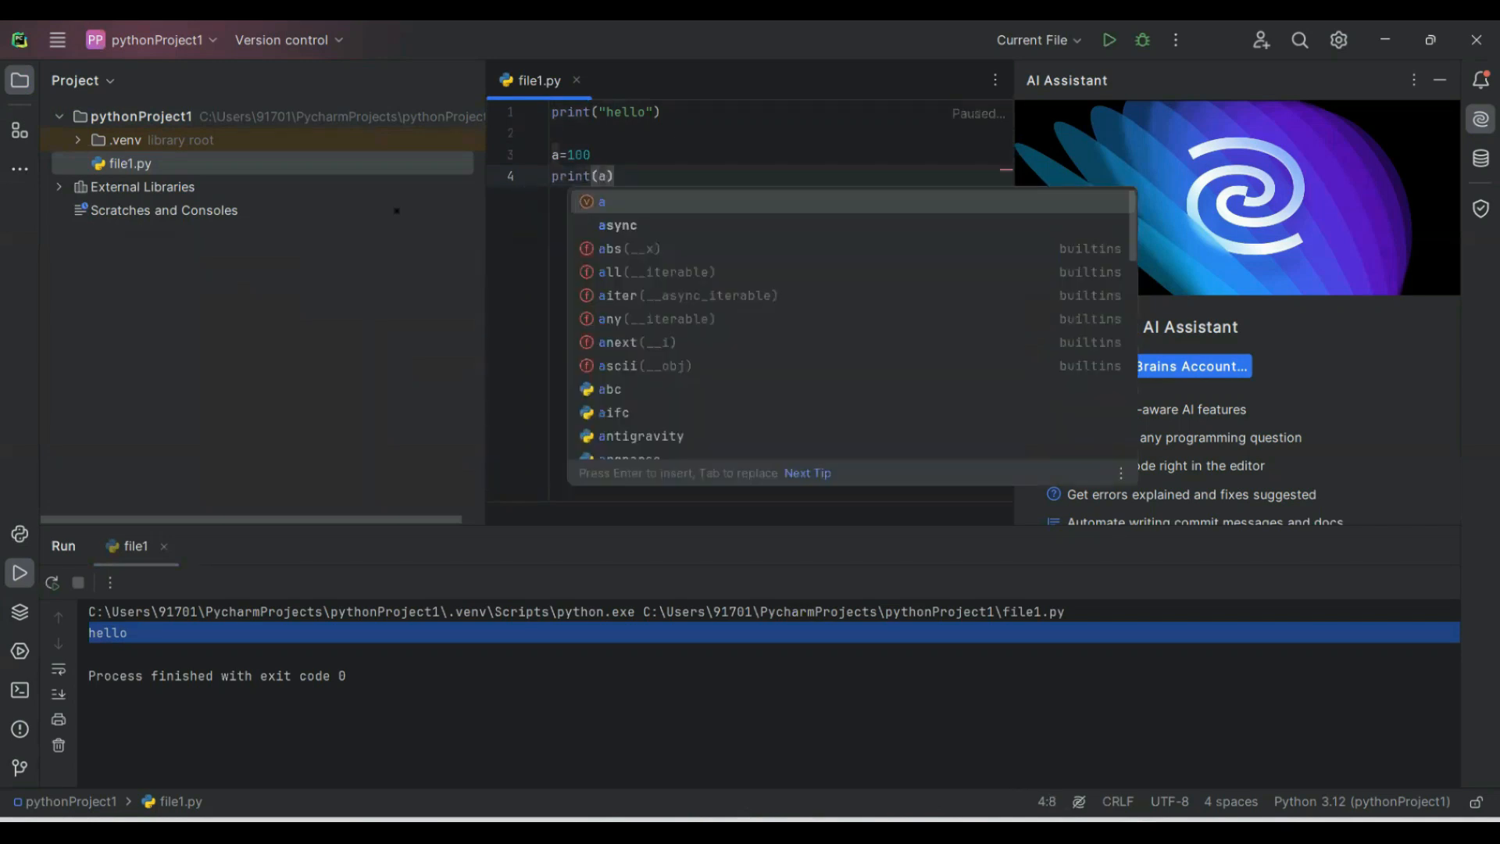
left_click(623, 175)
key("BackSpace")
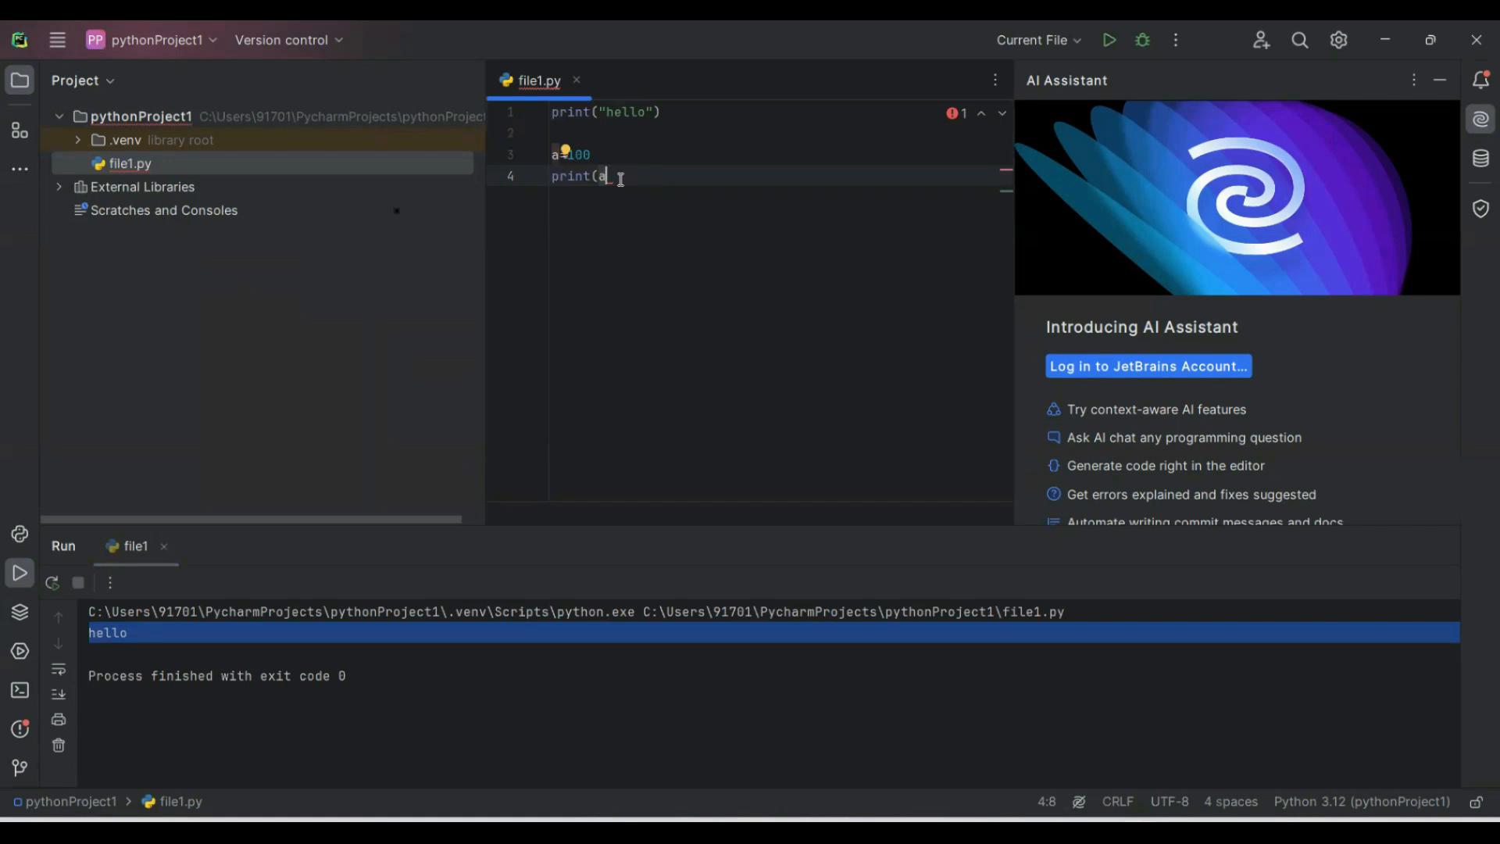
type(")")
key("BackSpace")
mouse_move(925, 122)
type(")")
After a blank line, assign b='welcome' on line 6 and add print(b) below it.
key("Return")
key("Return")
type("b")
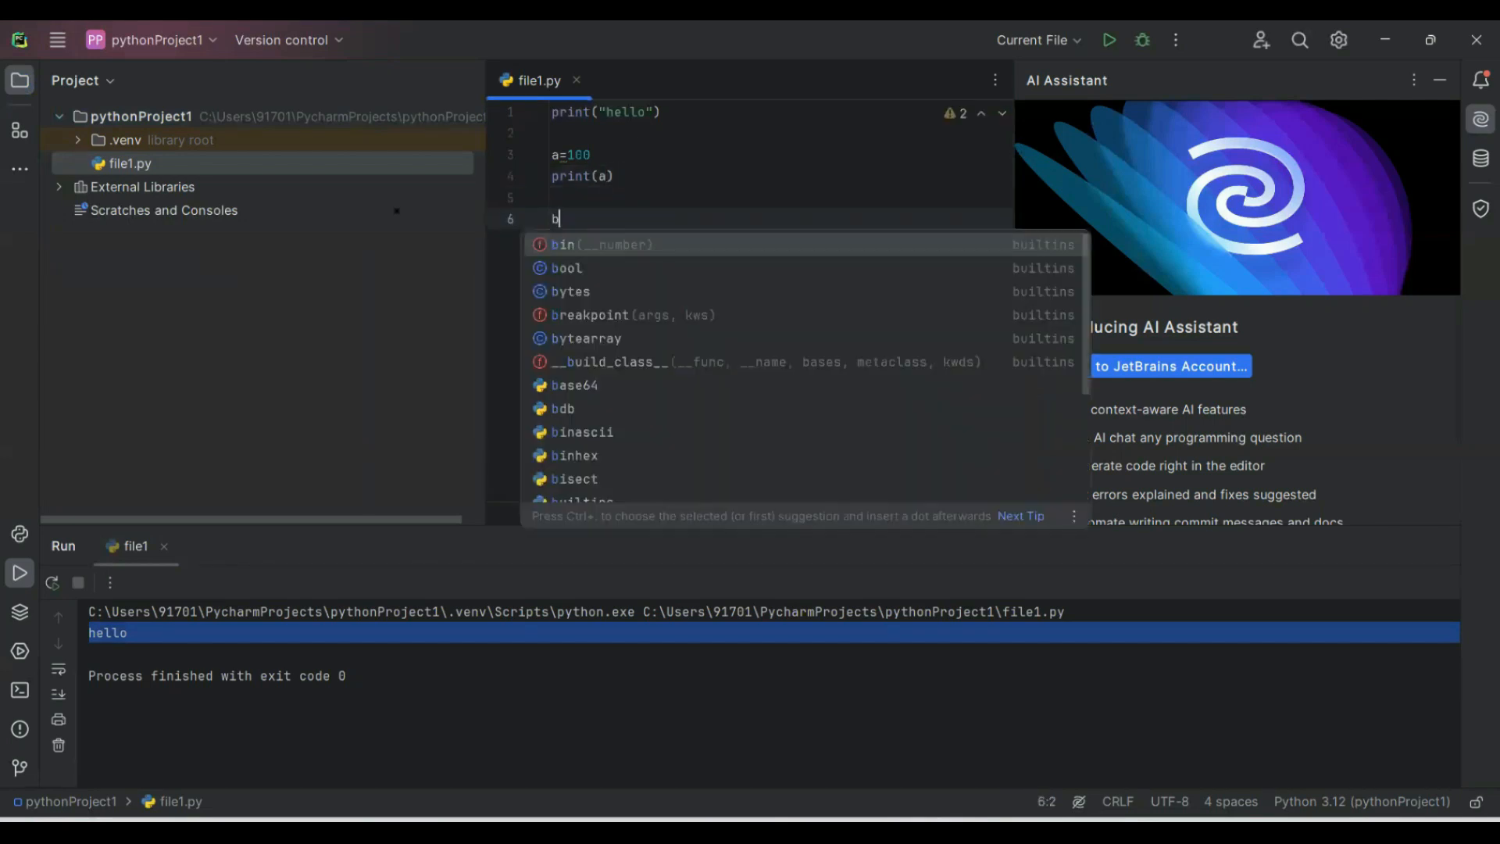
type("='welcome")
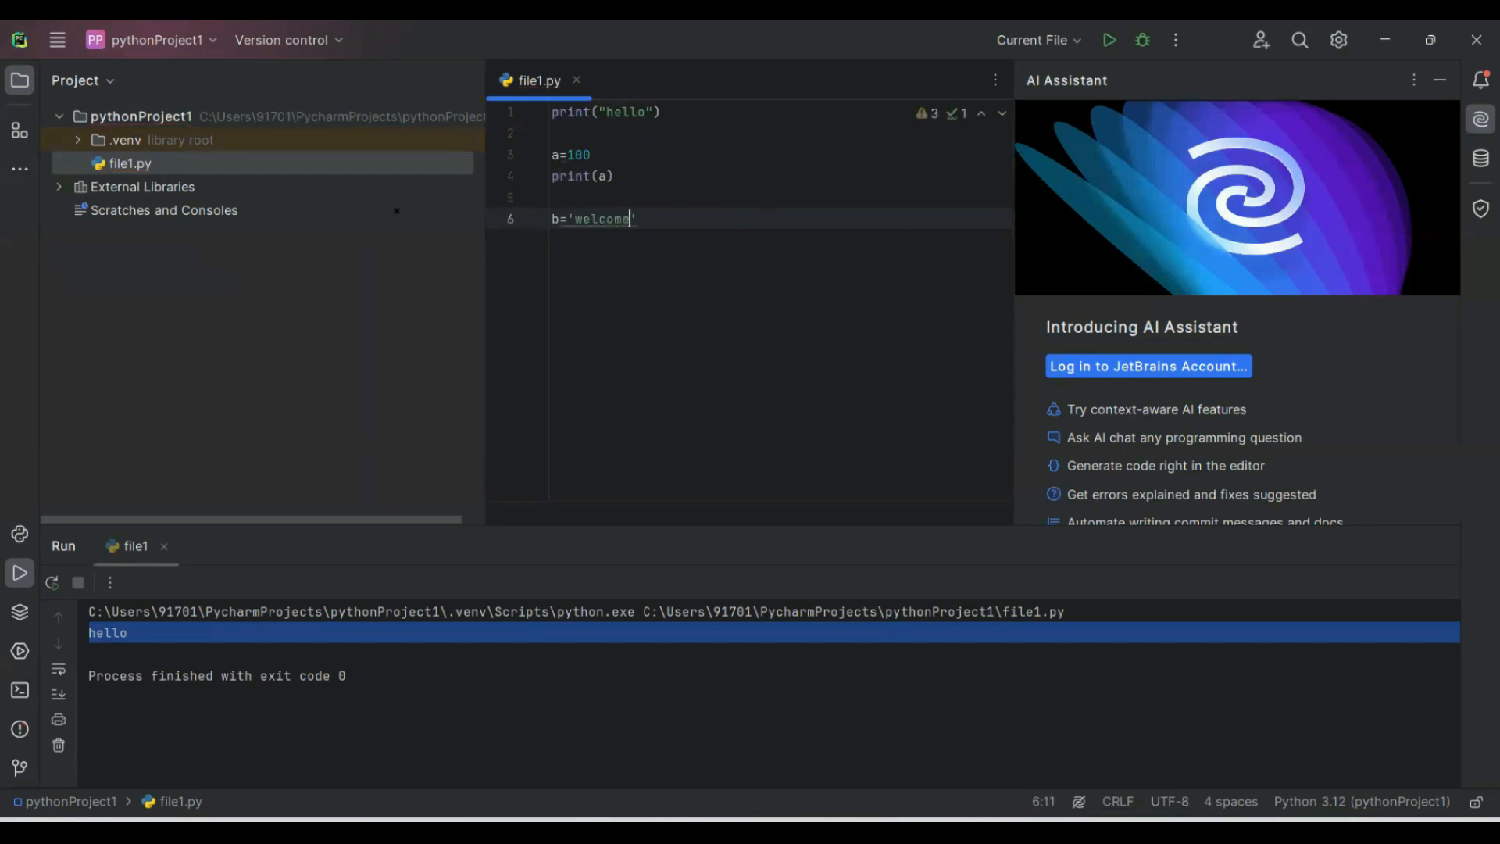
key("Delete")
type("'")
key("Return")
type("print")
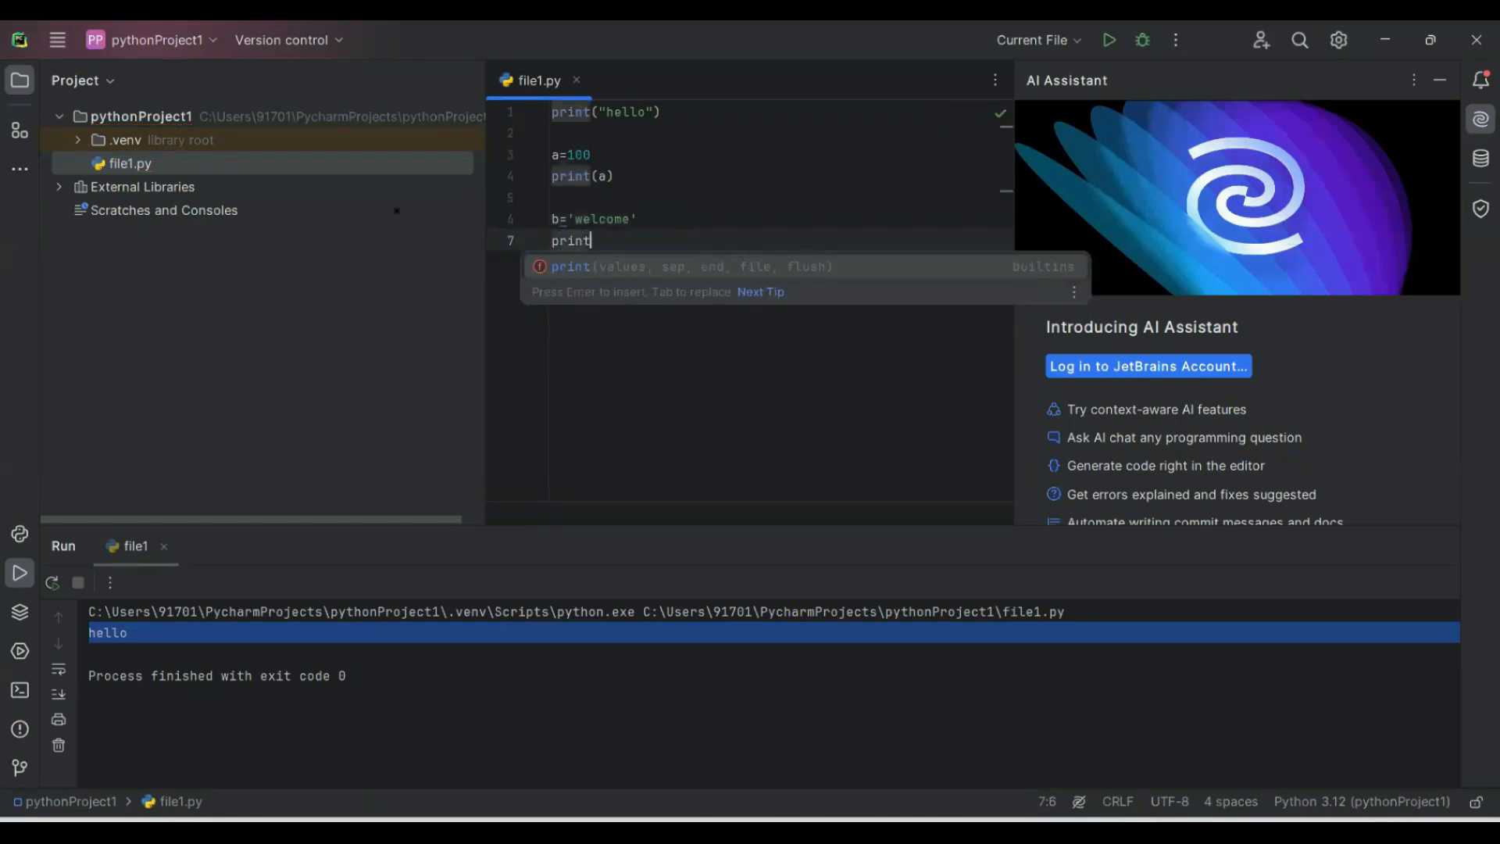
type("(b")
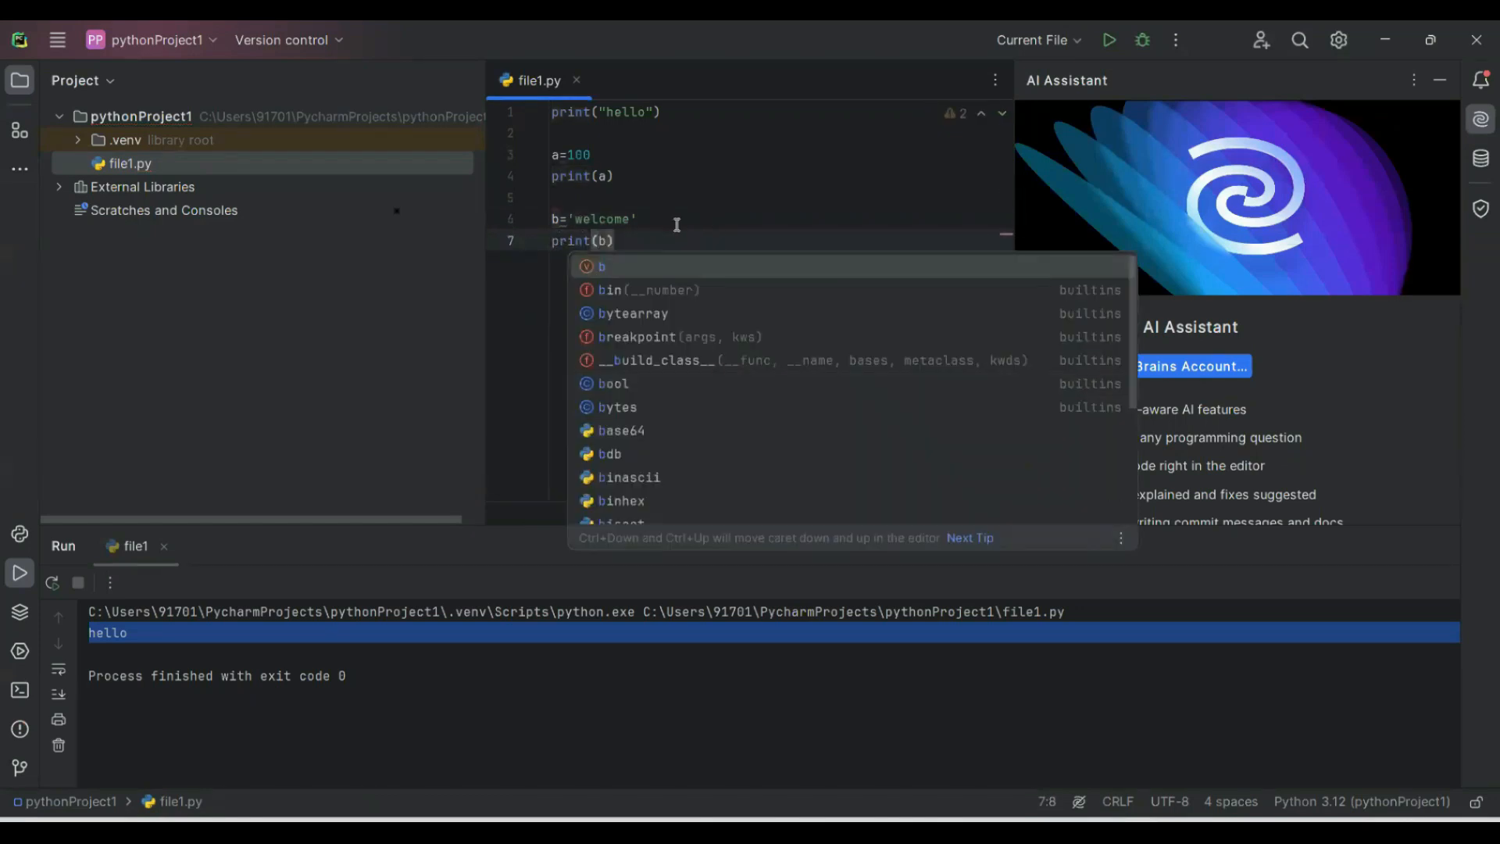
left_click(647, 247)
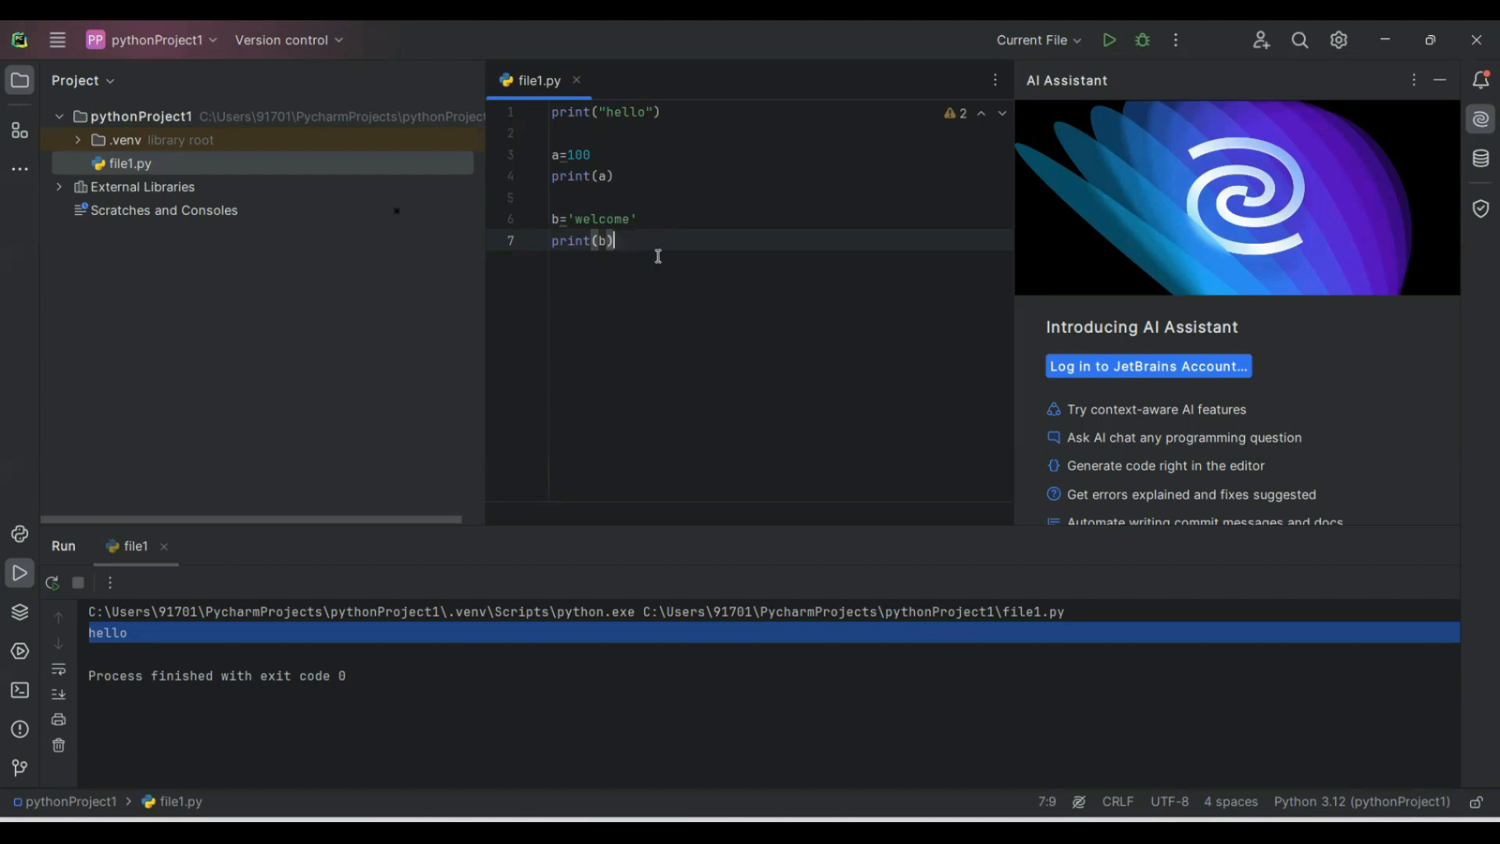
Run file1.py again with the added variable statements.
left_click(55, 36)
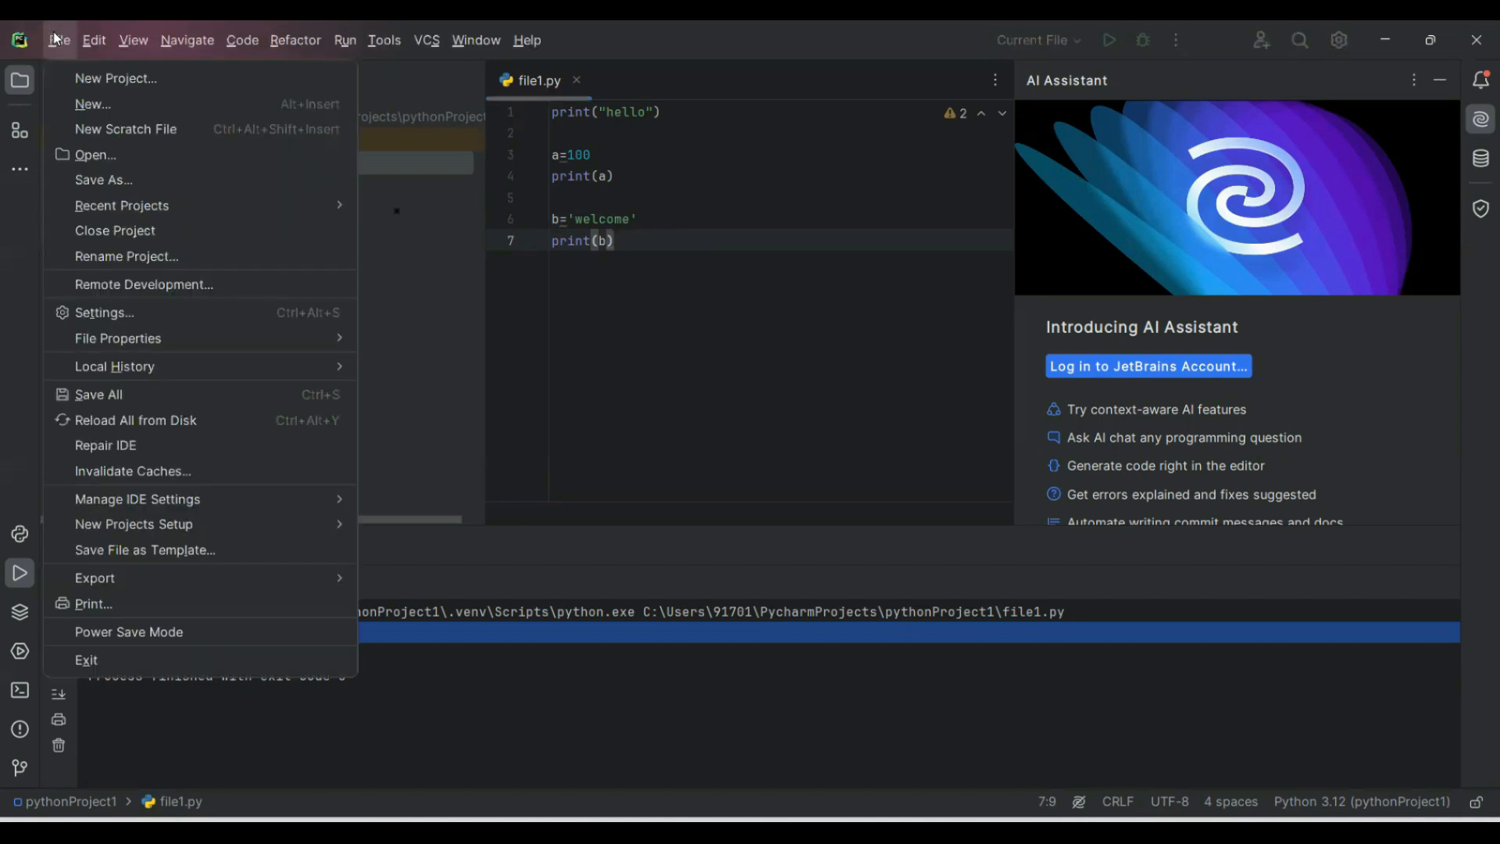
mouse_move(340, 50)
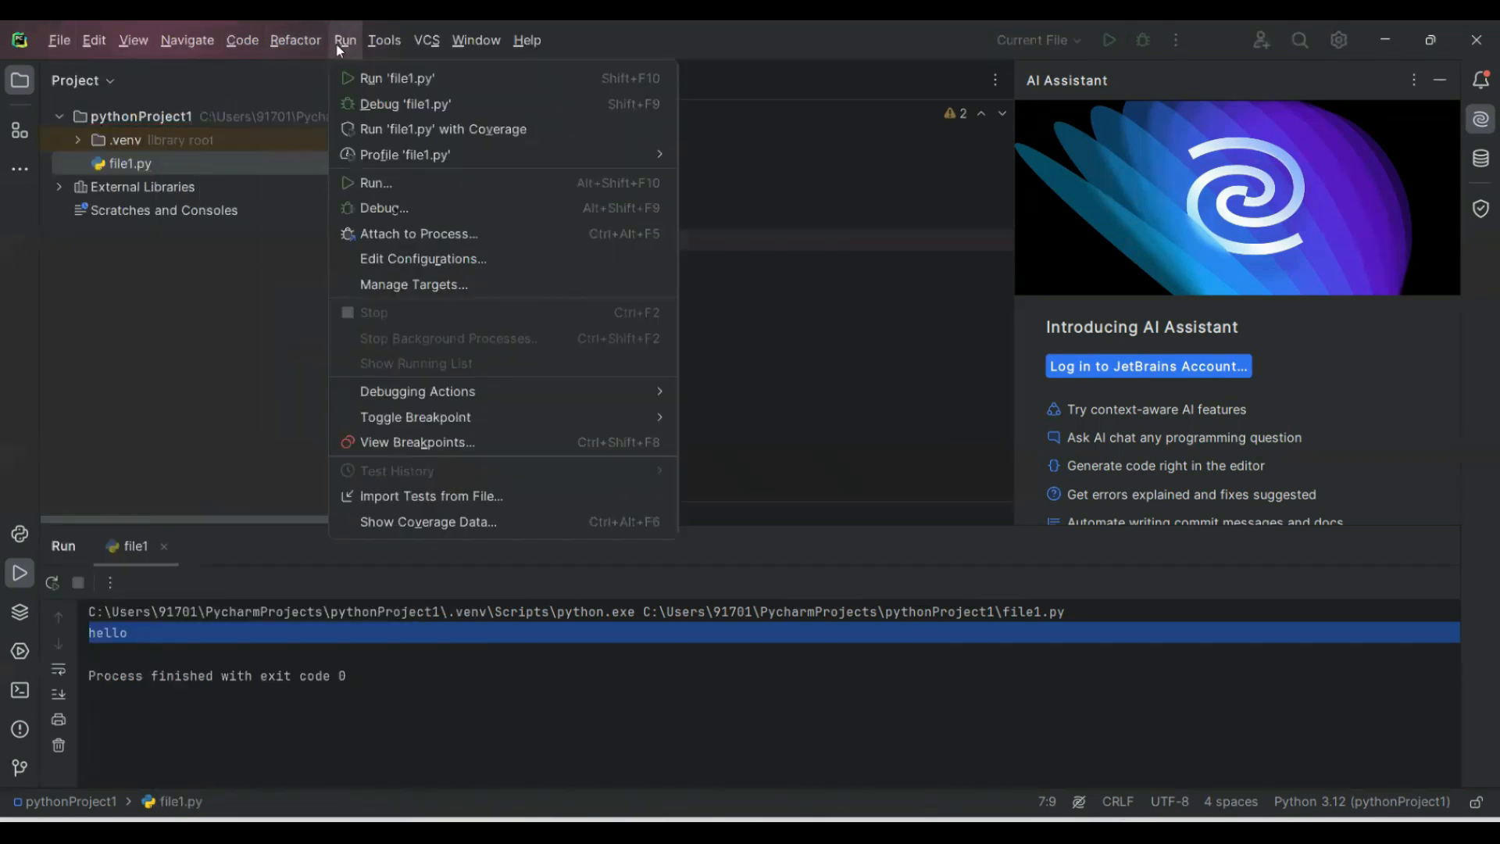
left_click(385, 78)
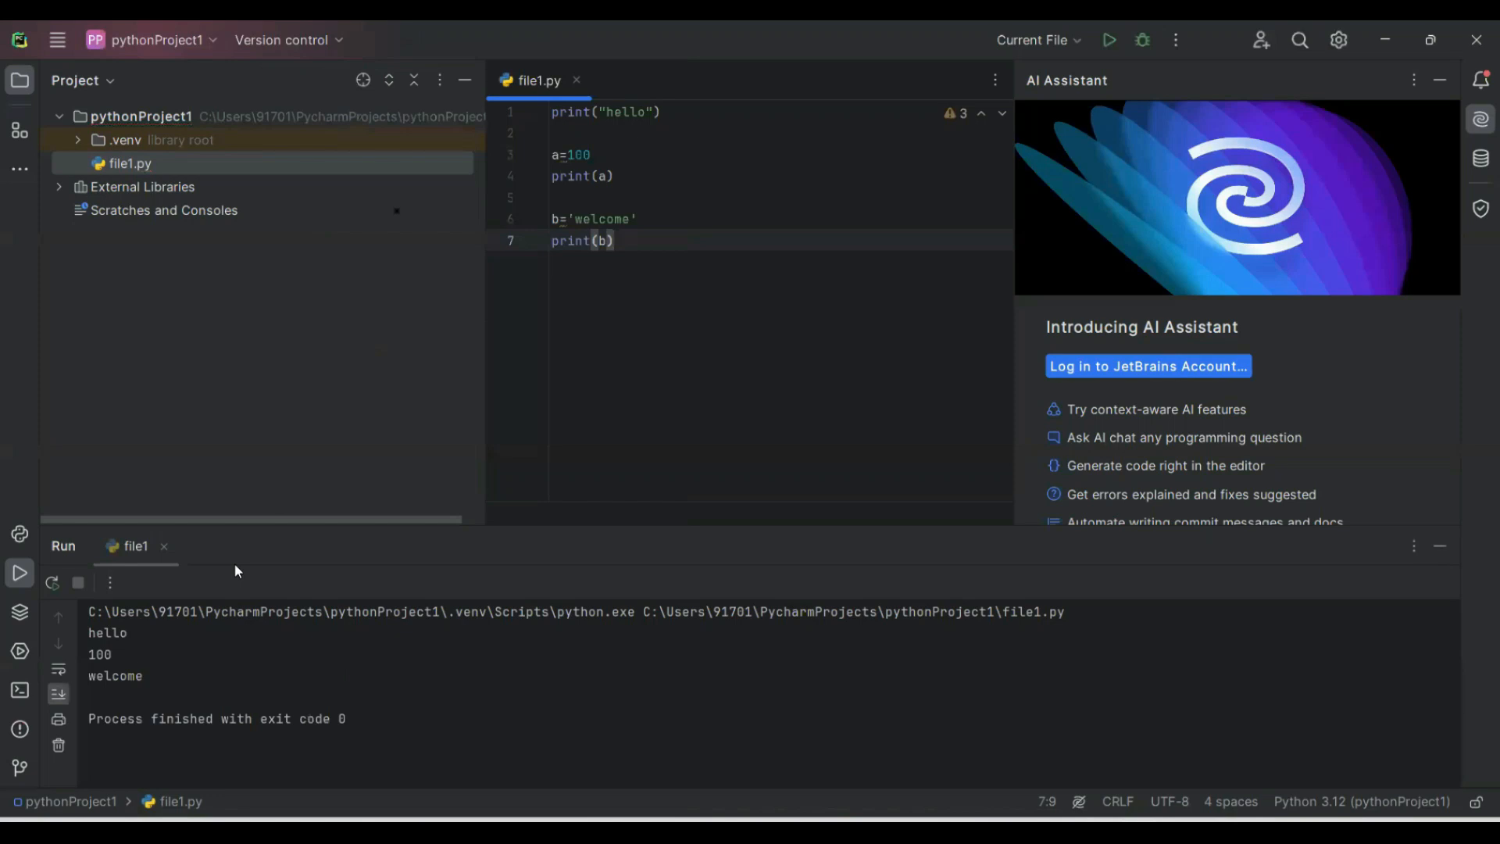
Compare the values in the run output with the code that prints them, and switch back from Notepad++ to PyCharm.
double_click(614, 114)
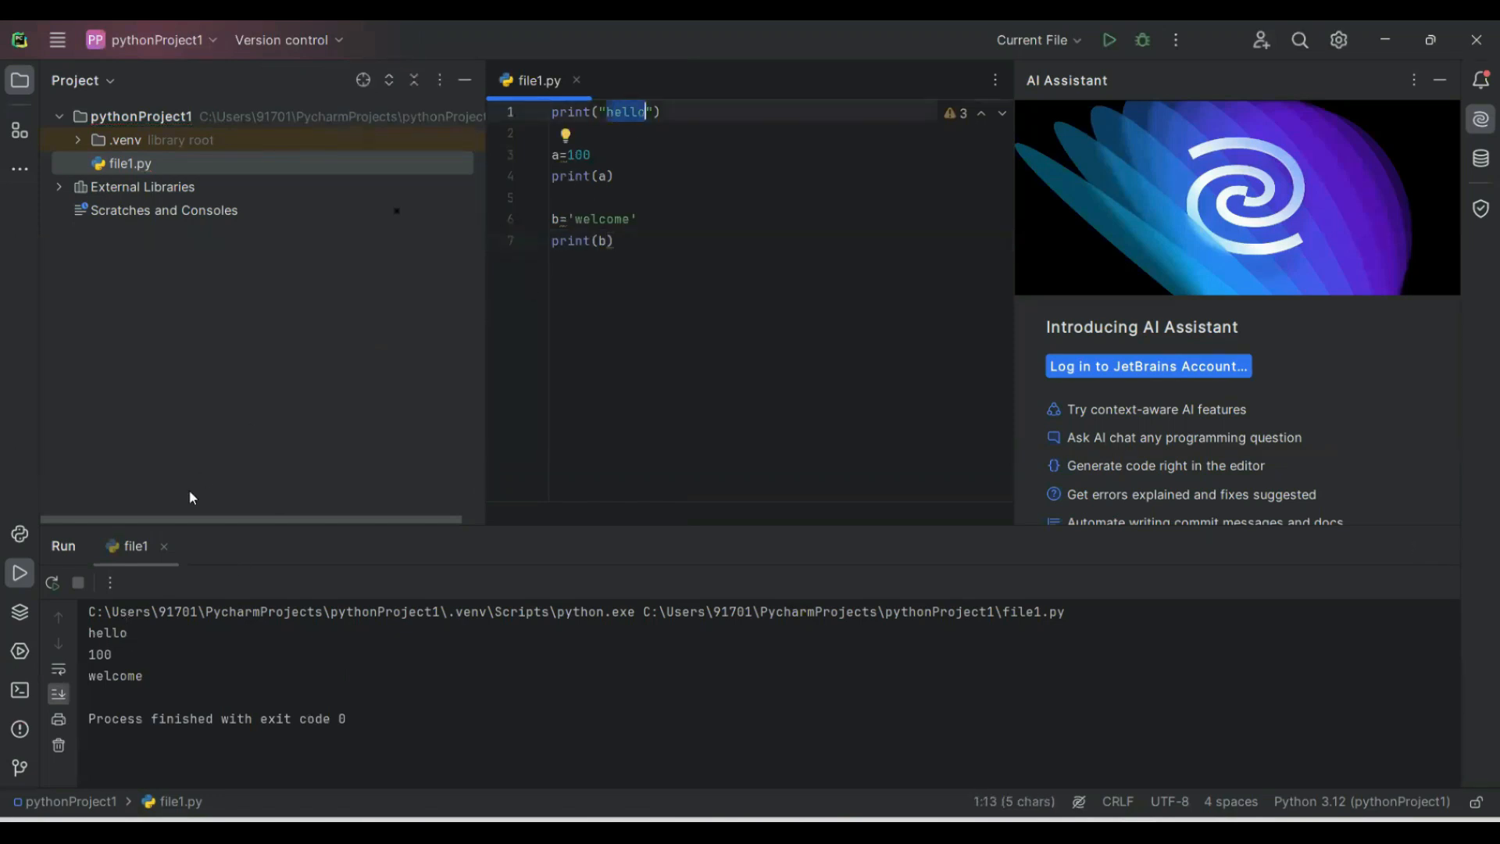
double_click(100, 654)
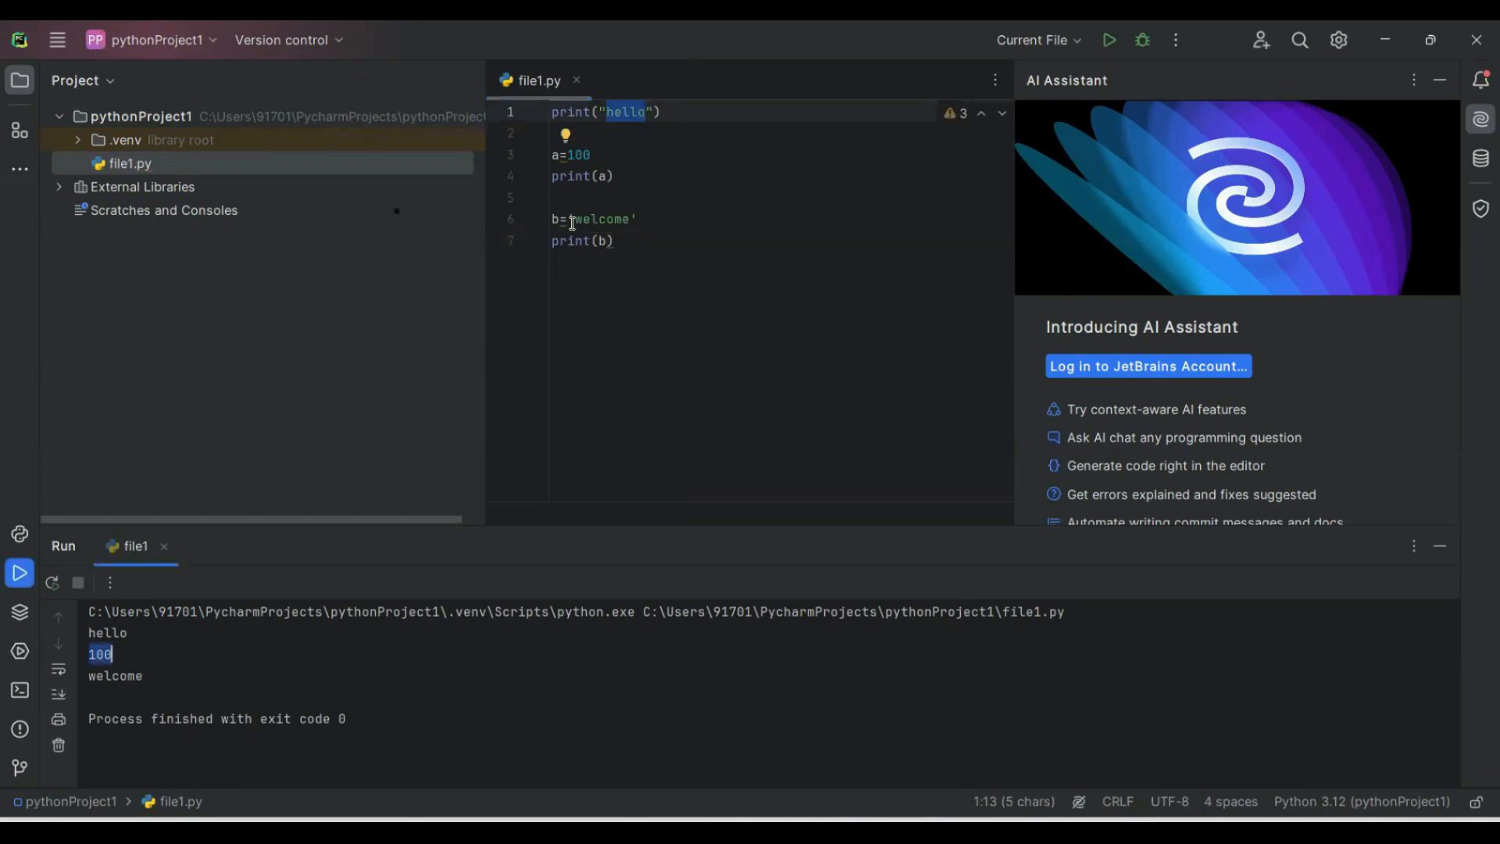
left_click(576, 150)
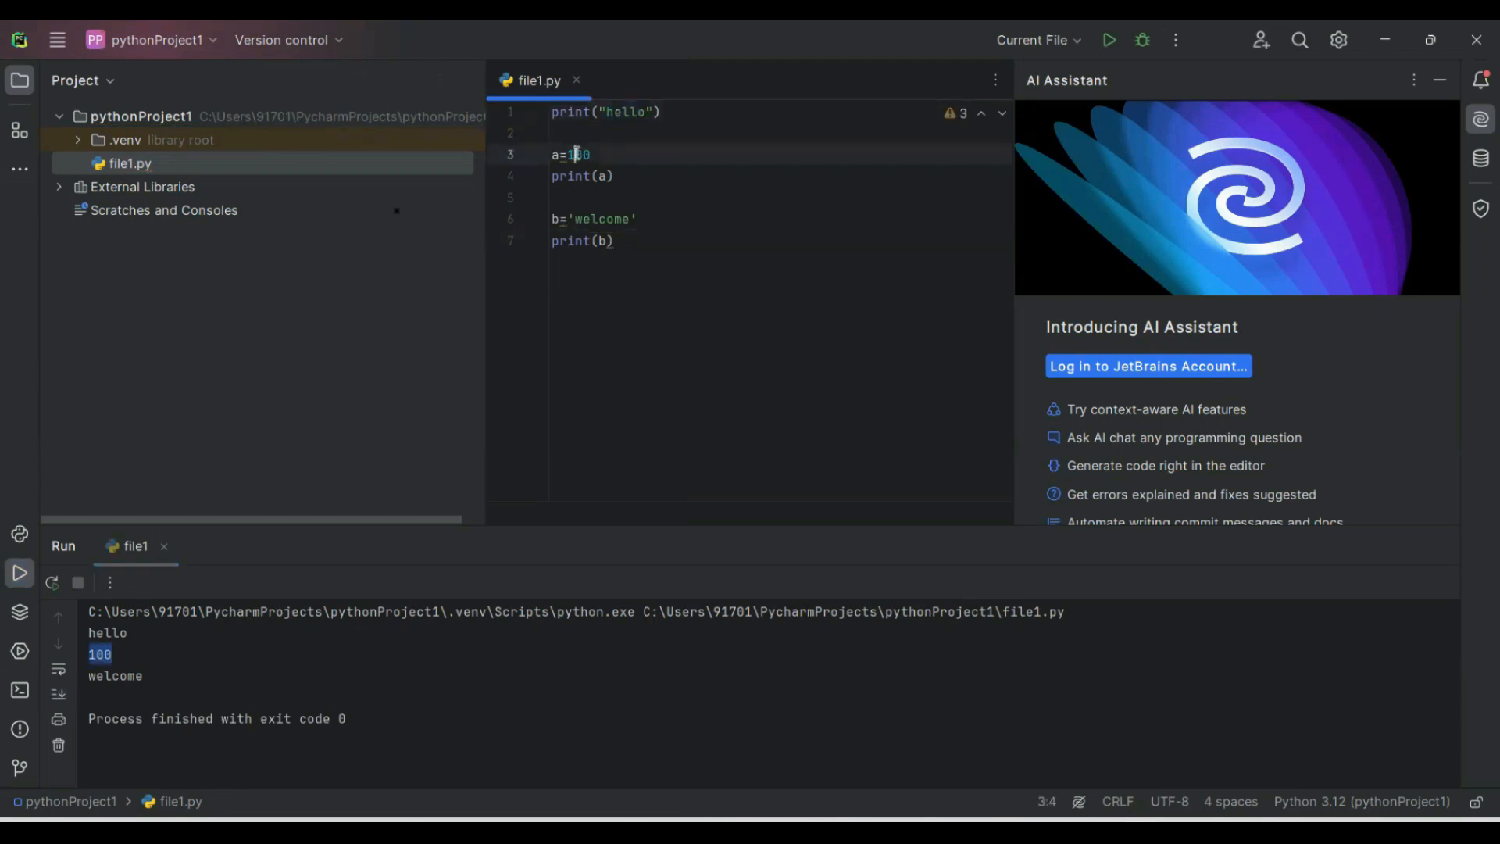
double_click(600, 218)
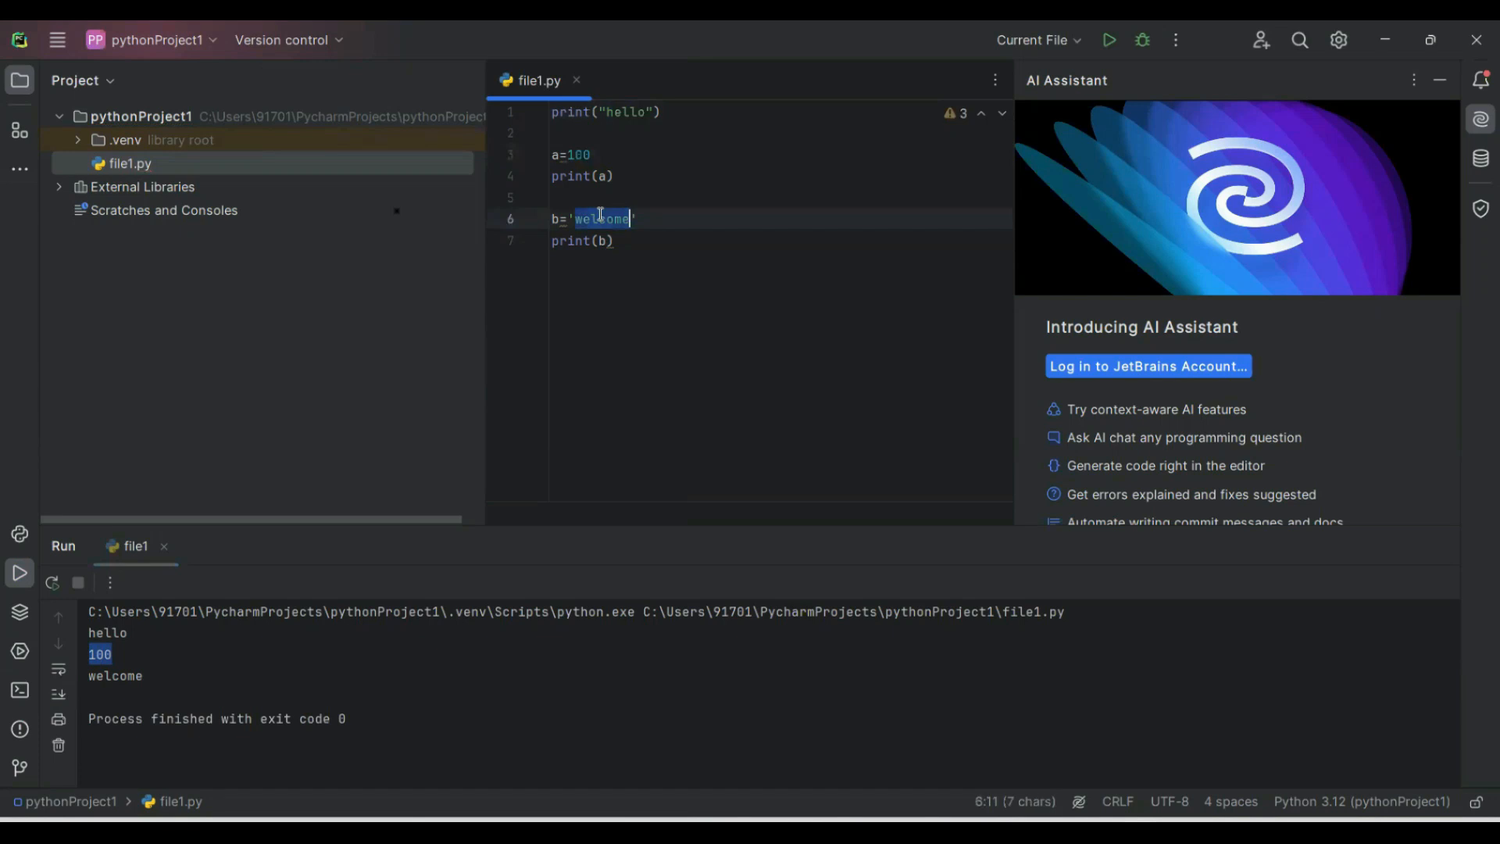
double_click(604, 240)
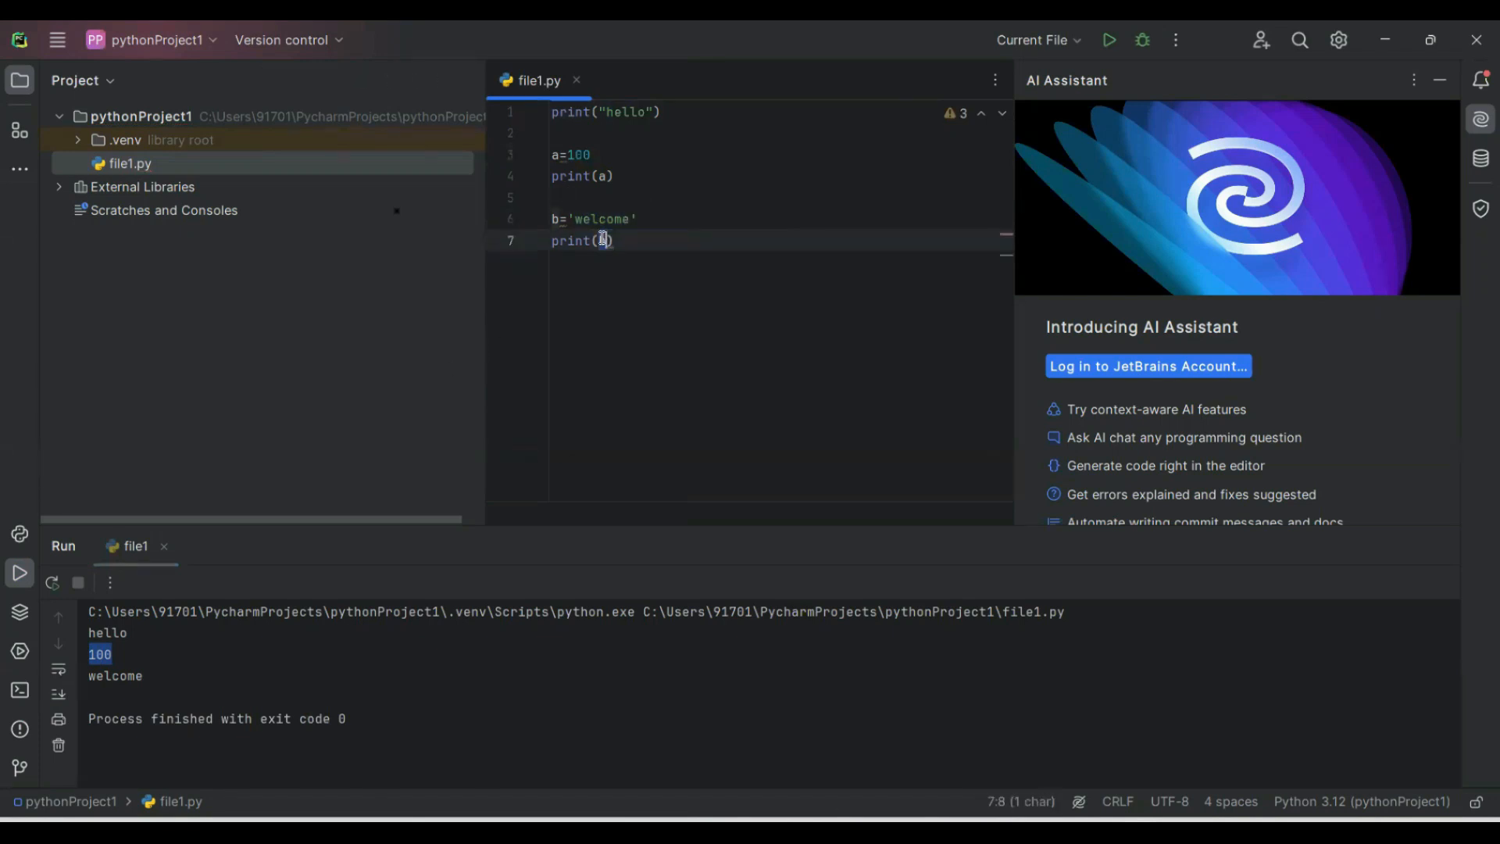
double_click(115, 675)
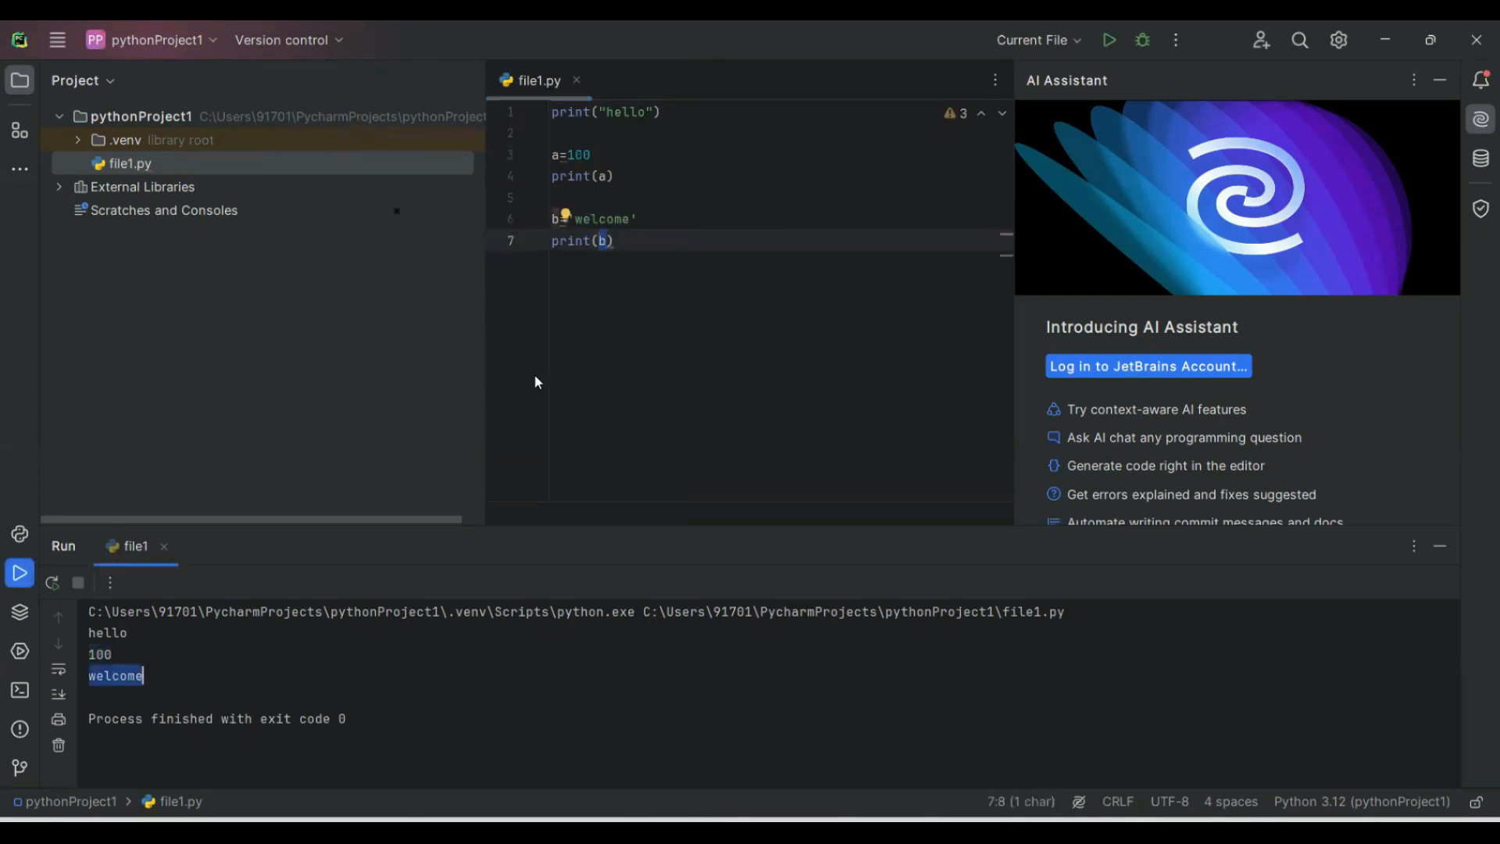
left_click(572, 364)
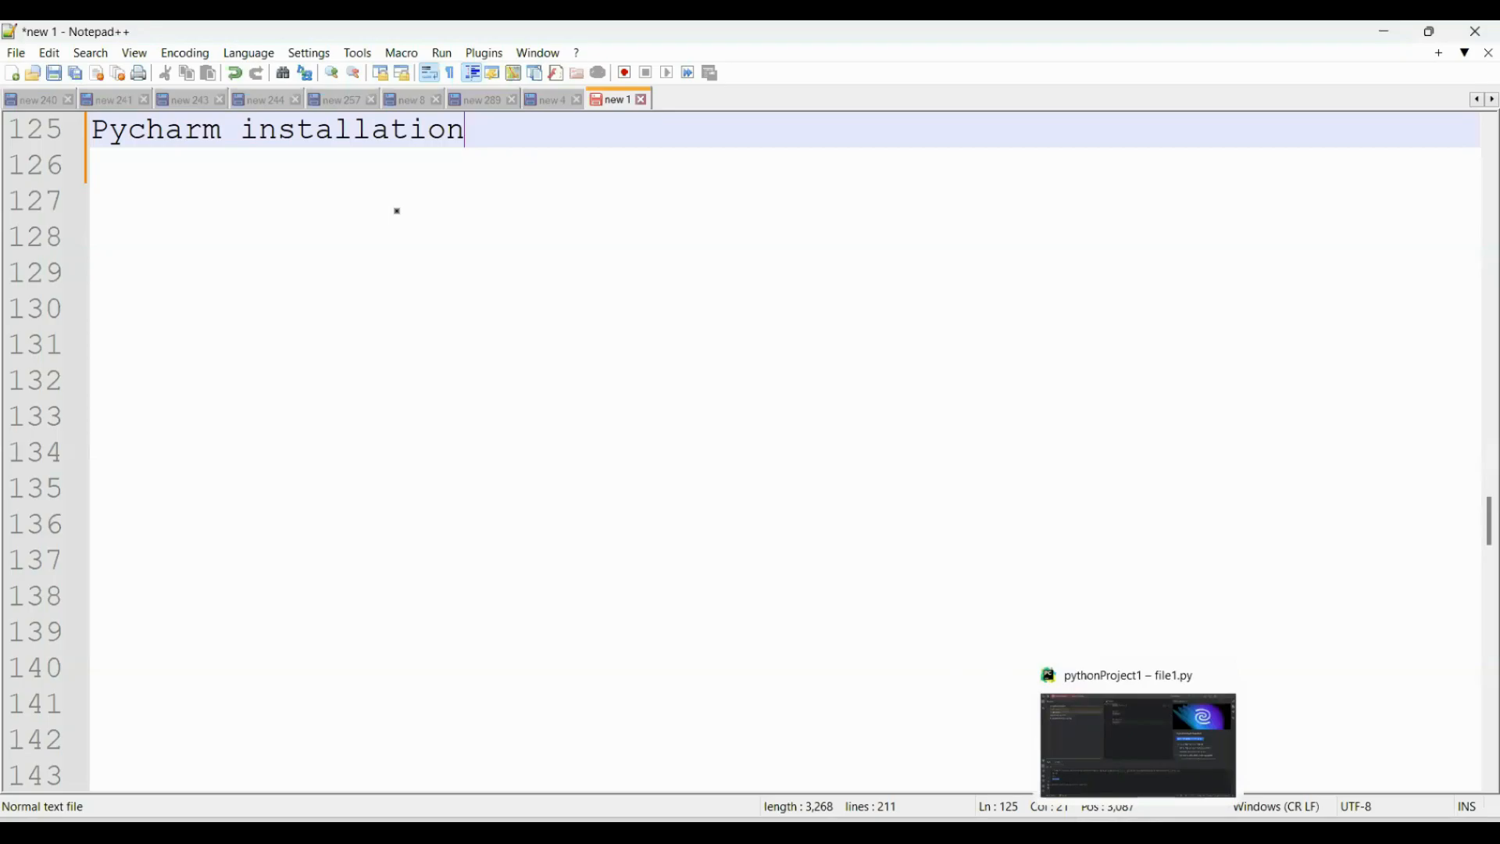
left_click(1132, 708)
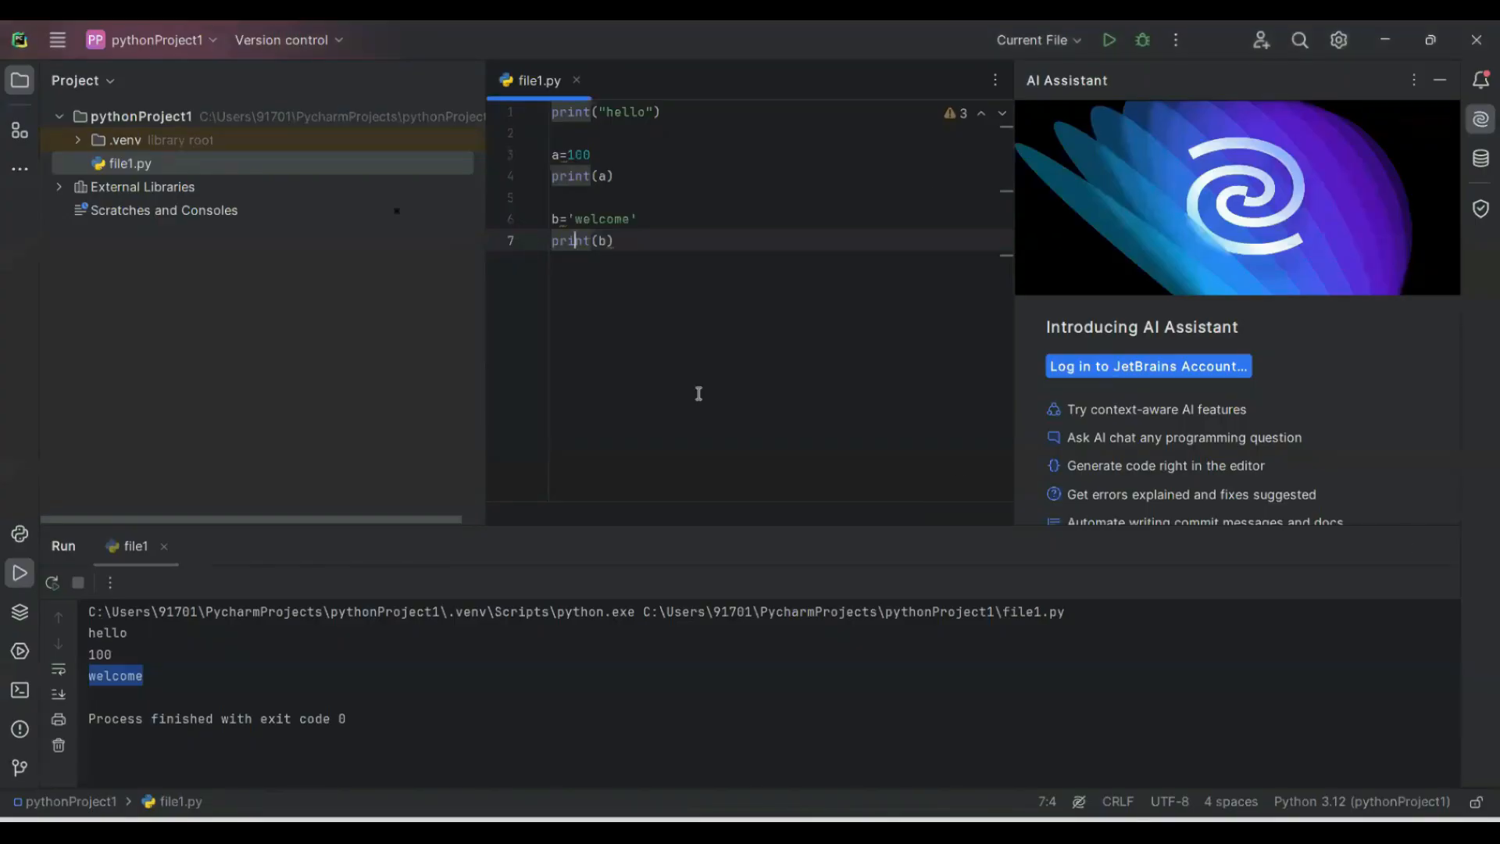